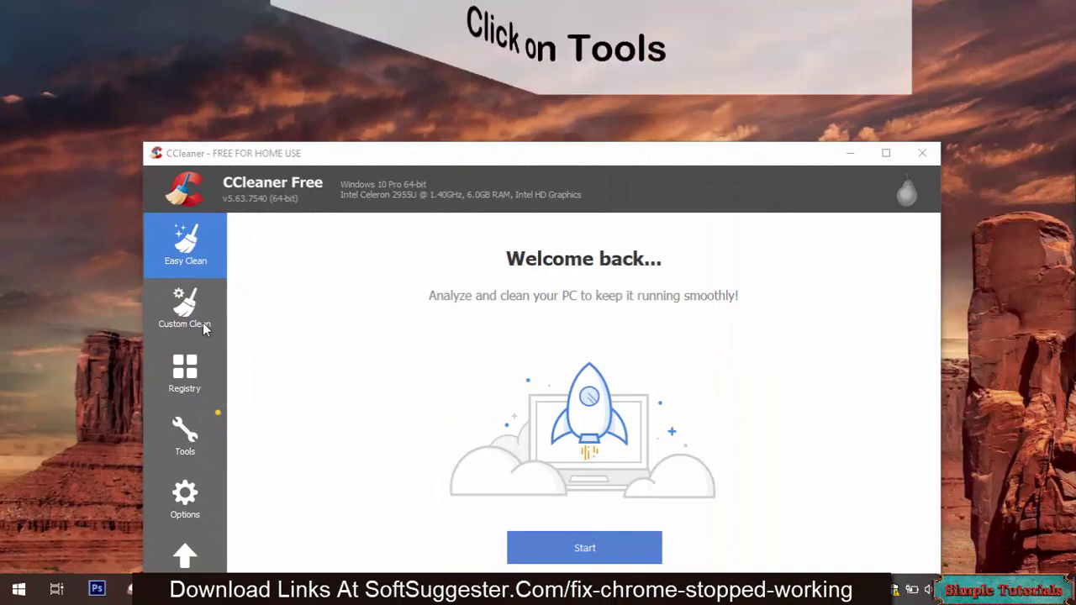
Open the Google Chrome browser plugins list in CCleaner's tools and look through the installed extensions for suspicious ones.
{"action": "left_click", "coordinate": [171, 436]}
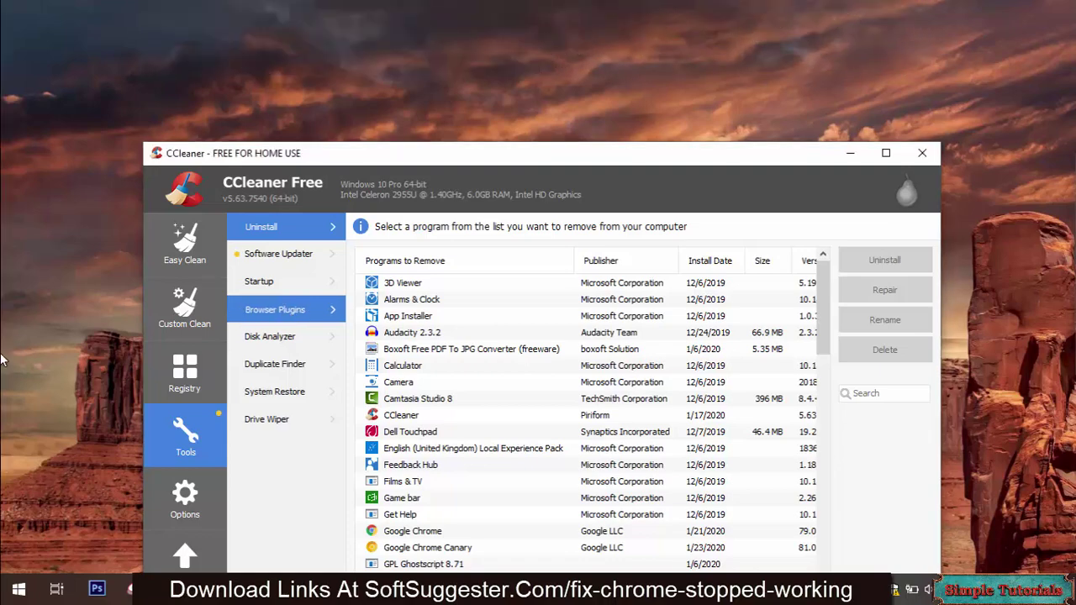
{"action": "left_click", "coordinate": [249, 316]}
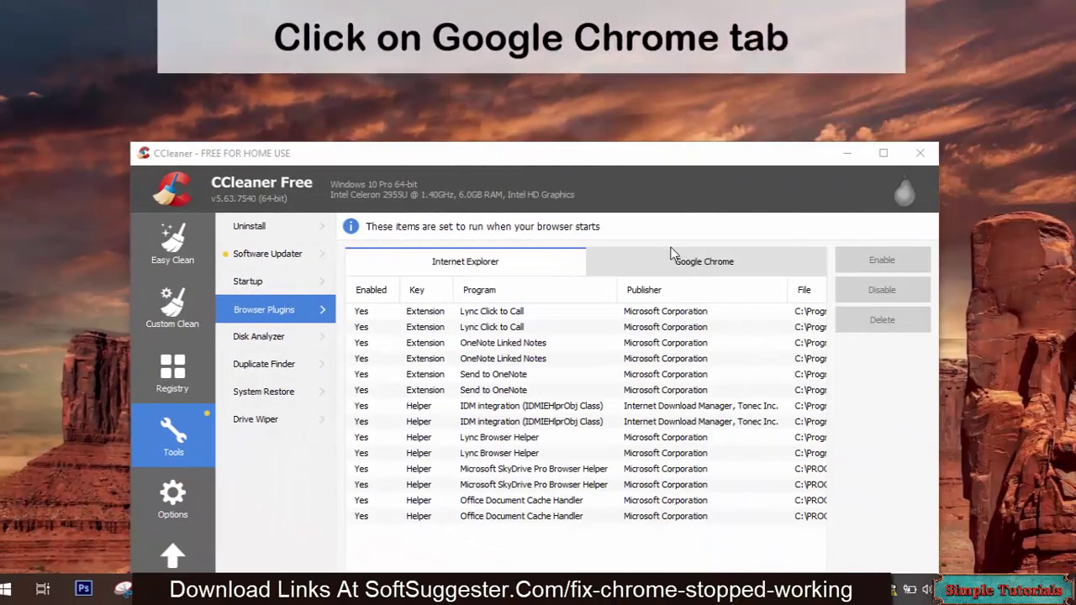
{"action": "left_click", "coordinate": [719, 264]}
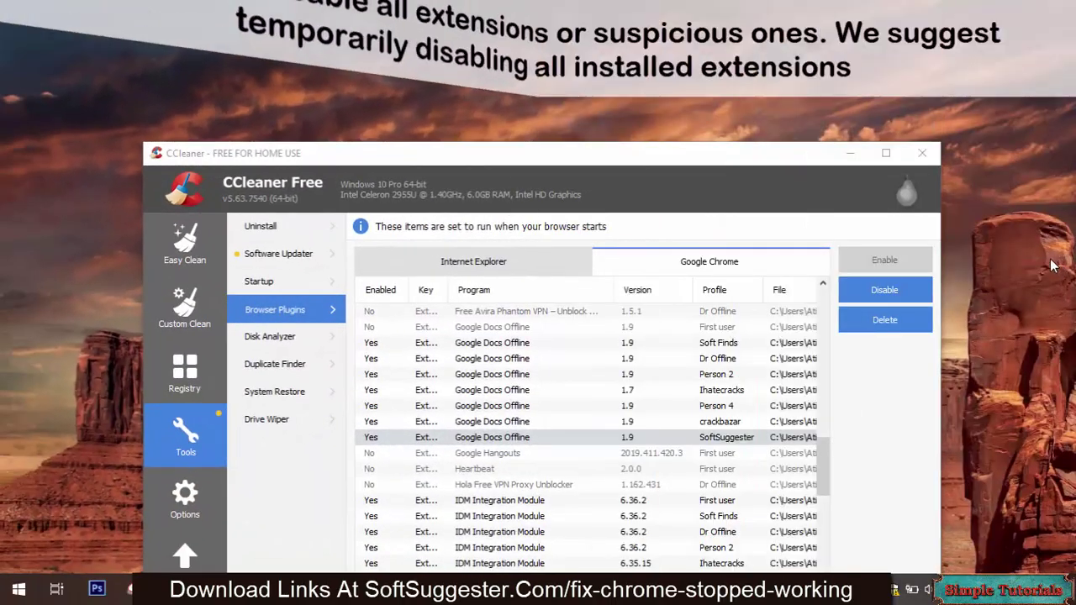
{"action": "scroll", "coordinate": [660, 484], "scroll_direction": "down", "scroll_amount": 8}
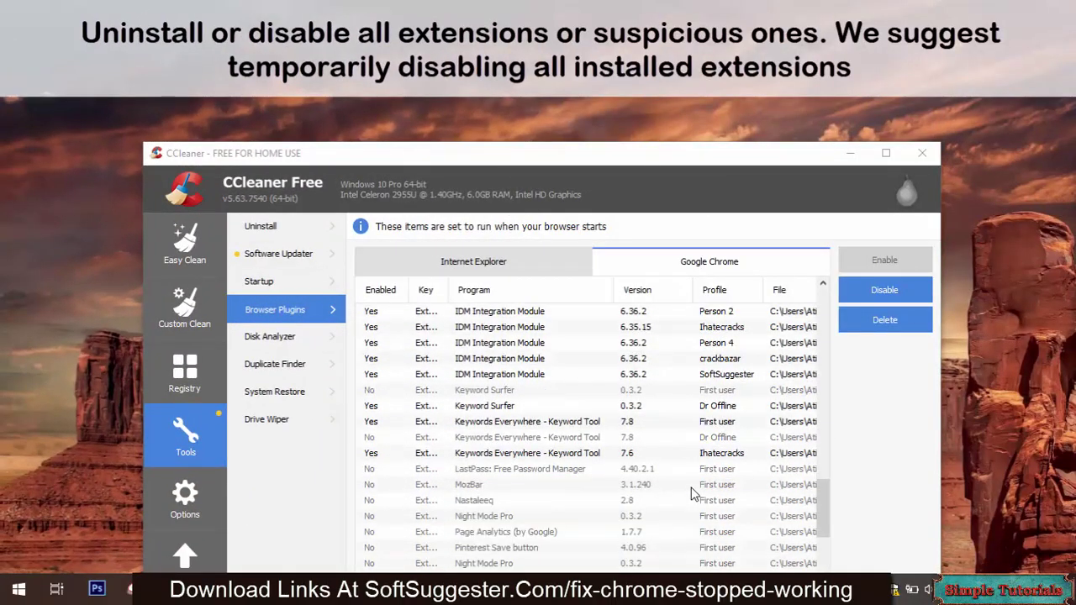
{"action": "scroll", "coordinate": [693, 493], "scroll_direction": "down", "scroll_amount": 10}
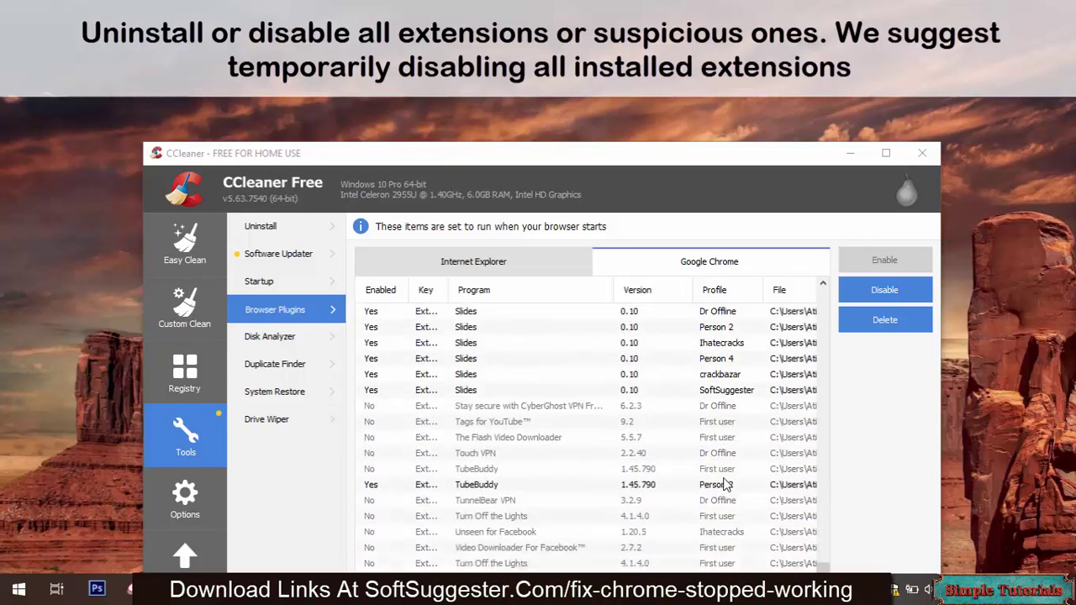
{"action": "scroll", "coordinate": [728, 484], "scroll_direction": "down", "scroll_amount": 1}
{"action": "scroll", "coordinate": [730, 484], "scroll_direction": "up", "scroll_amount": 3}
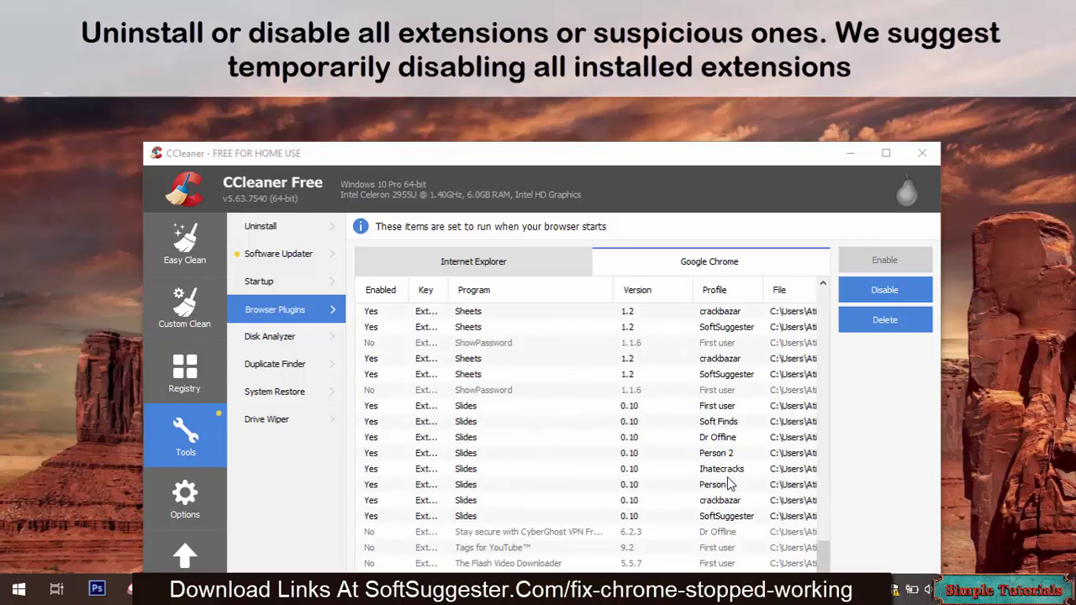
{"action": "scroll", "coordinate": [723, 486], "scroll_direction": "up", "scroll_amount": 6}
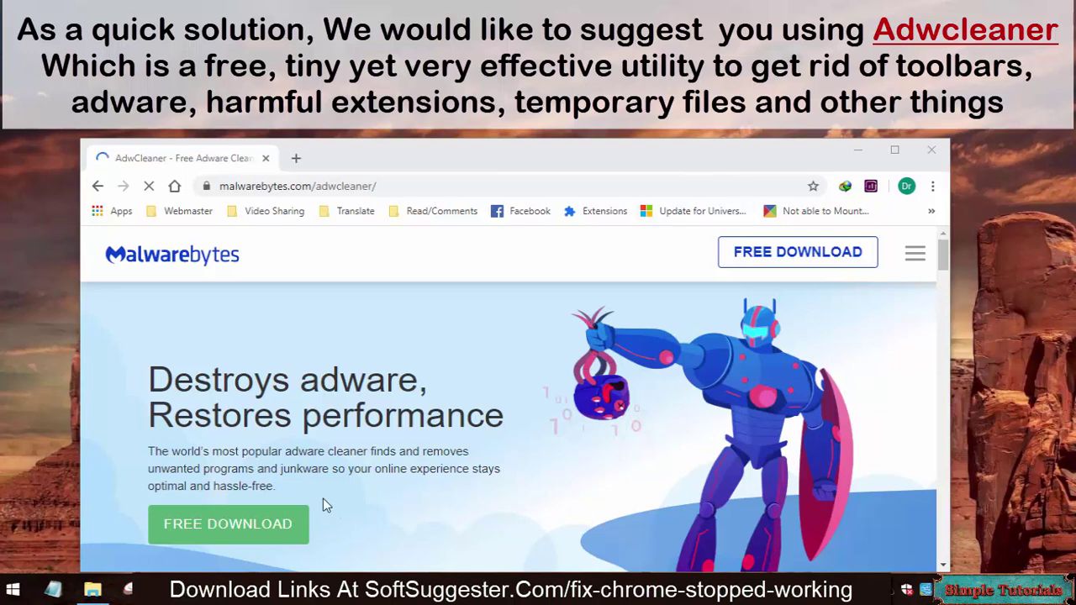
Look over the AdwCleaner product page on malwarebytes.com in the Chrome browser.
{"action": "scroll", "coordinate": [330, 446], "scroll_direction": "down", "scroll_amount": 5}
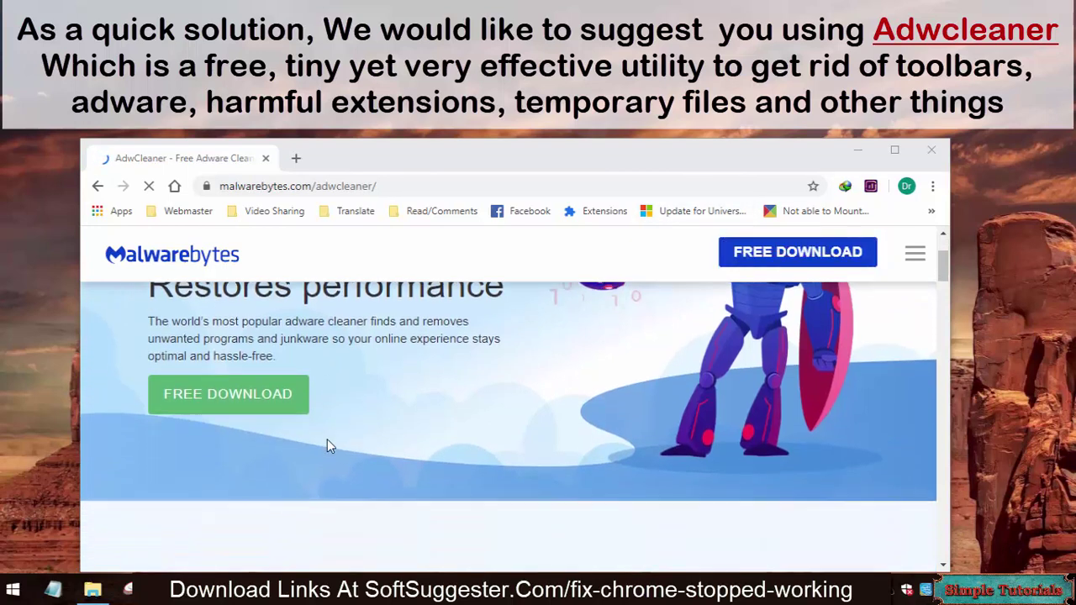
{"action": "scroll", "coordinate": [329, 445], "scroll_direction": "down", "scroll_amount": 10}
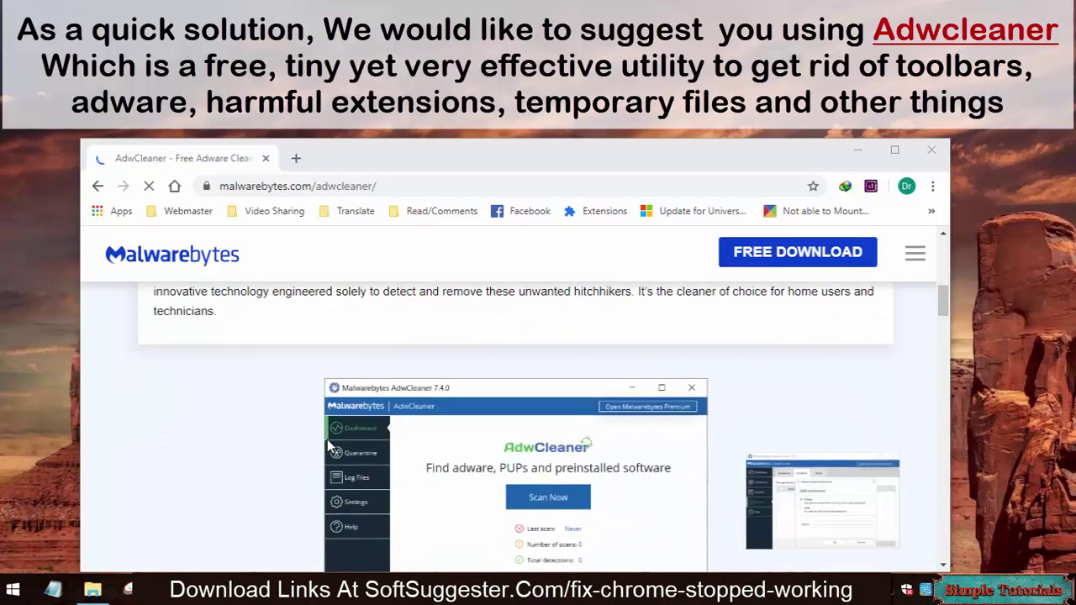
{"action": "scroll", "coordinate": [327, 446], "scroll_direction": "up", "scroll_amount": 3}
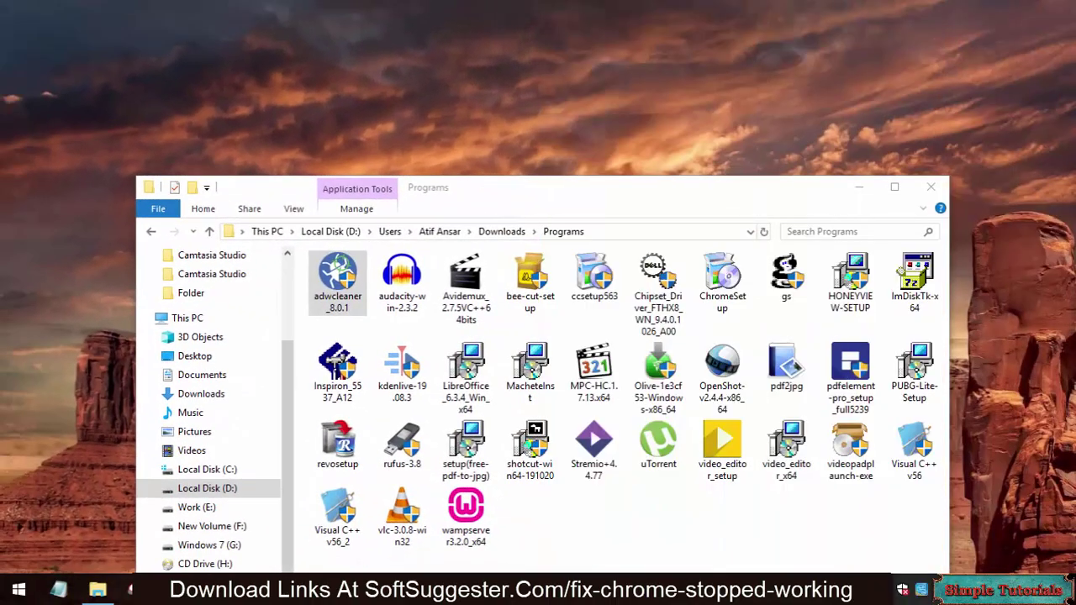
Launch adwcleaner_8.0.1 from the Programs folder, minimise the folder window and accept the AdwCleaner license agreement.
{"action": "left_click", "coordinate": [346, 280]}
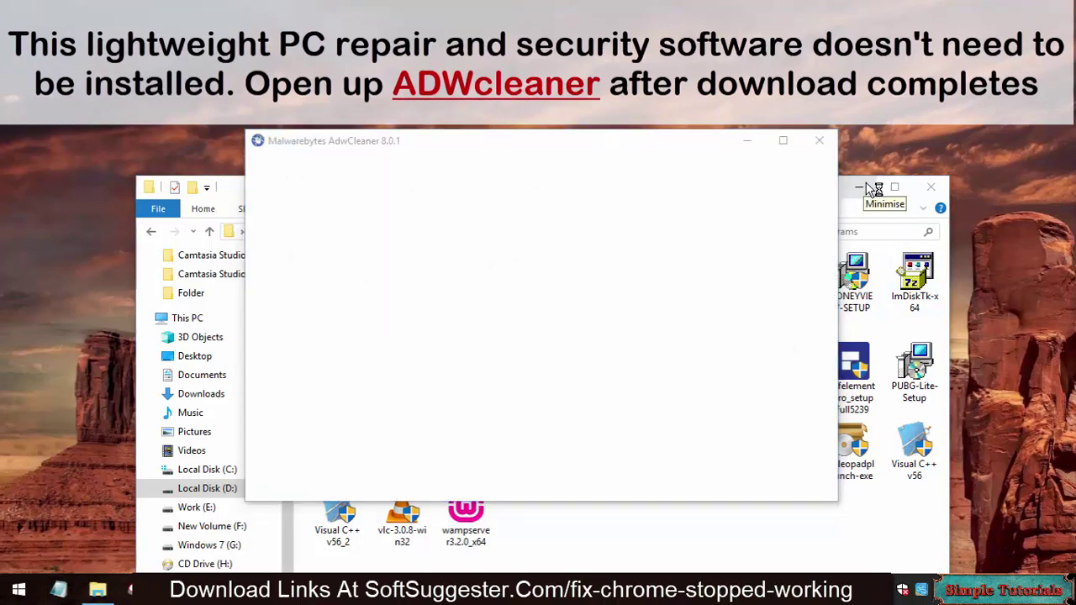
{"action": "left_click", "coordinate": [866, 188]}
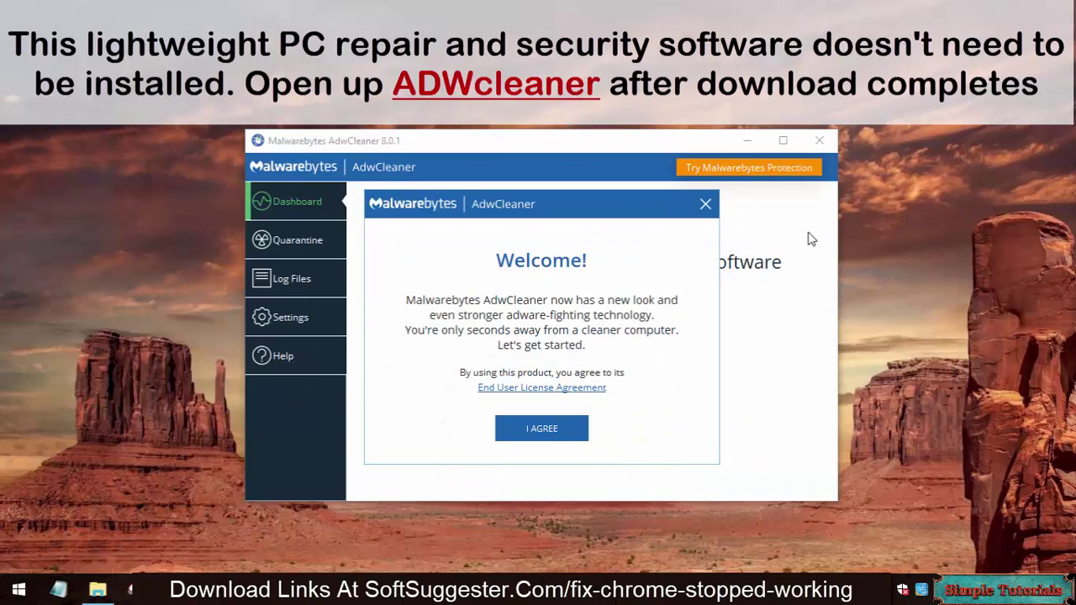
{"action": "left_click", "coordinate": [550, 418]}
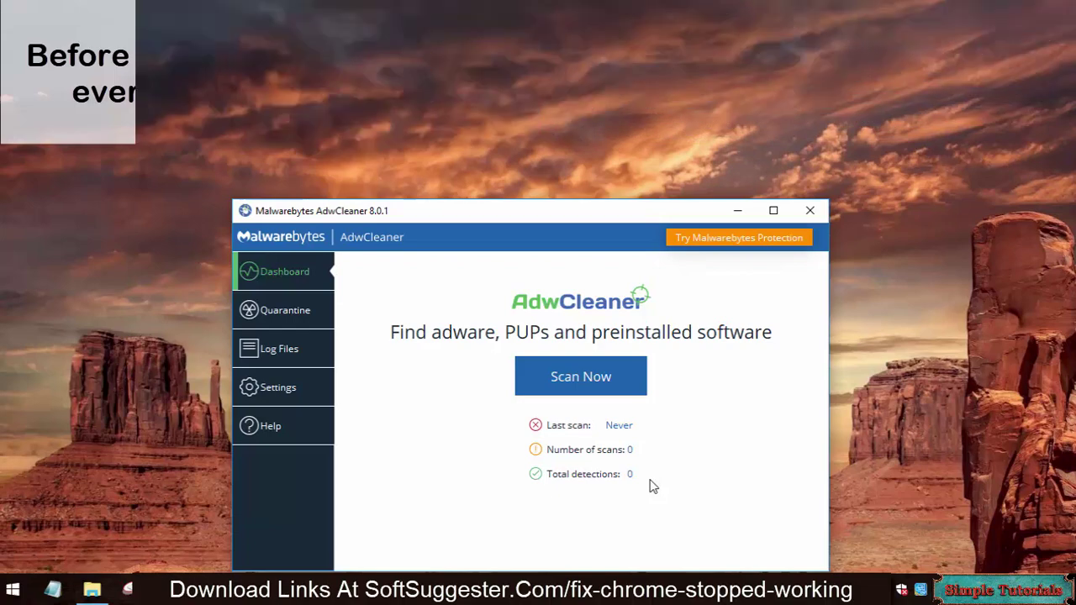
Scan the computer for adware with AdwCleaner and quarantine the detected PUP.Optional.TouchVPN Chrome extension.
{"action": "left_click", "coordinate": [625, 376]}
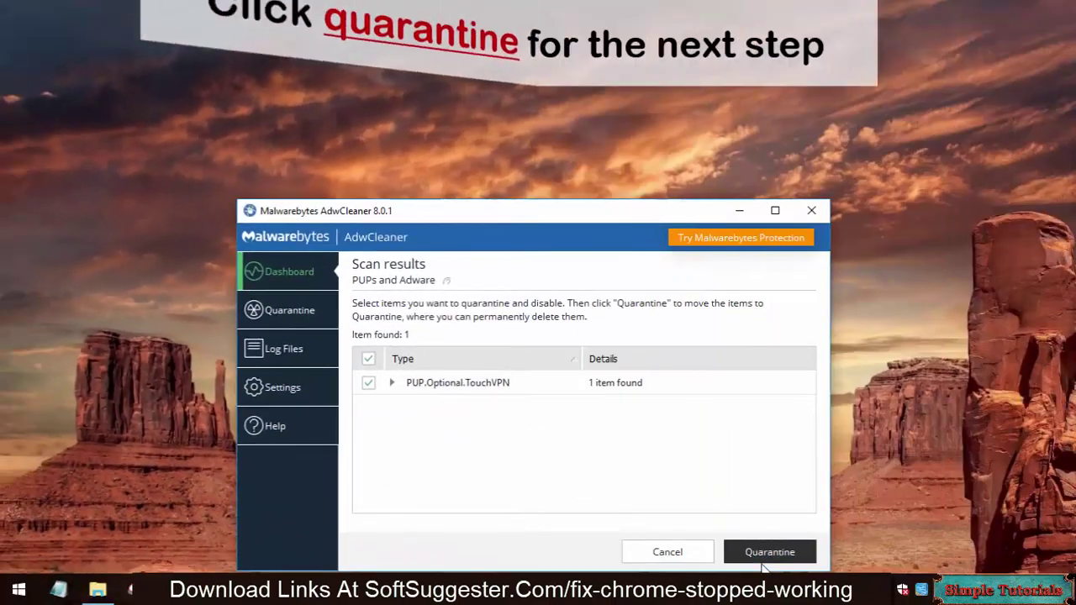
{"action": "left_click", "coordinate": [524, 384]}
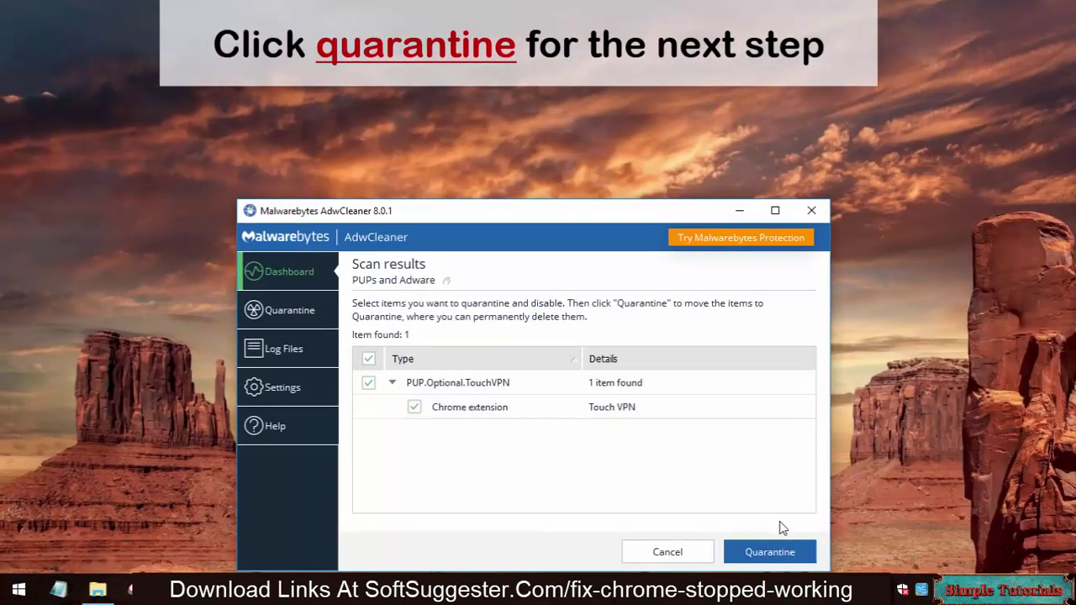
{"action": "left_click", "coordinate": [739, 550]}
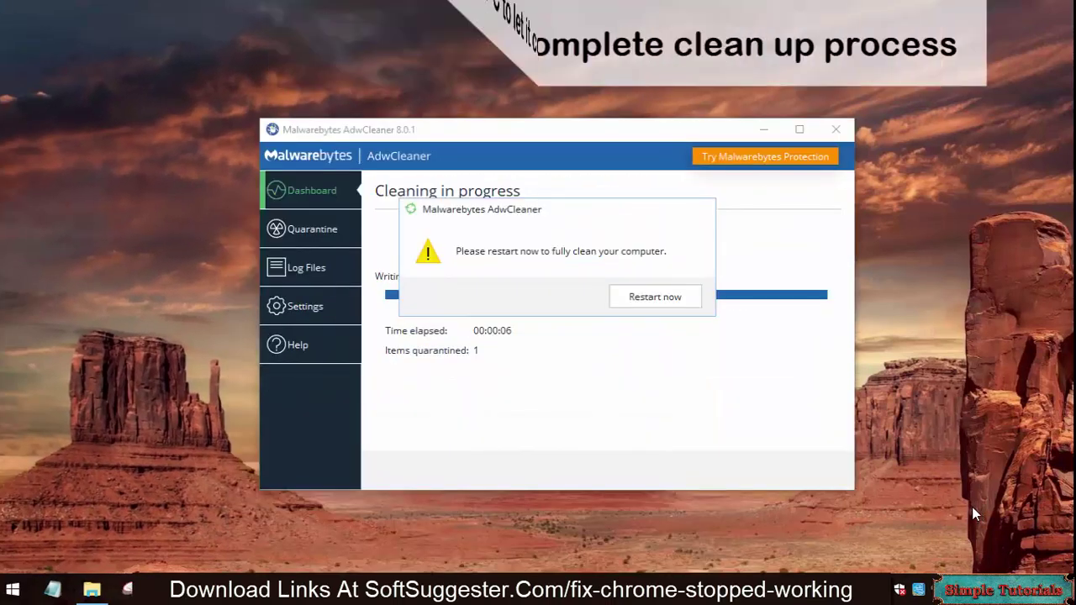
Restart the computer to finish the cleanup and close the AdwCleaner results window.
{"action": "left_click_drag", "start_coordinate": [617, 206], "coordinate": [637, 302]}
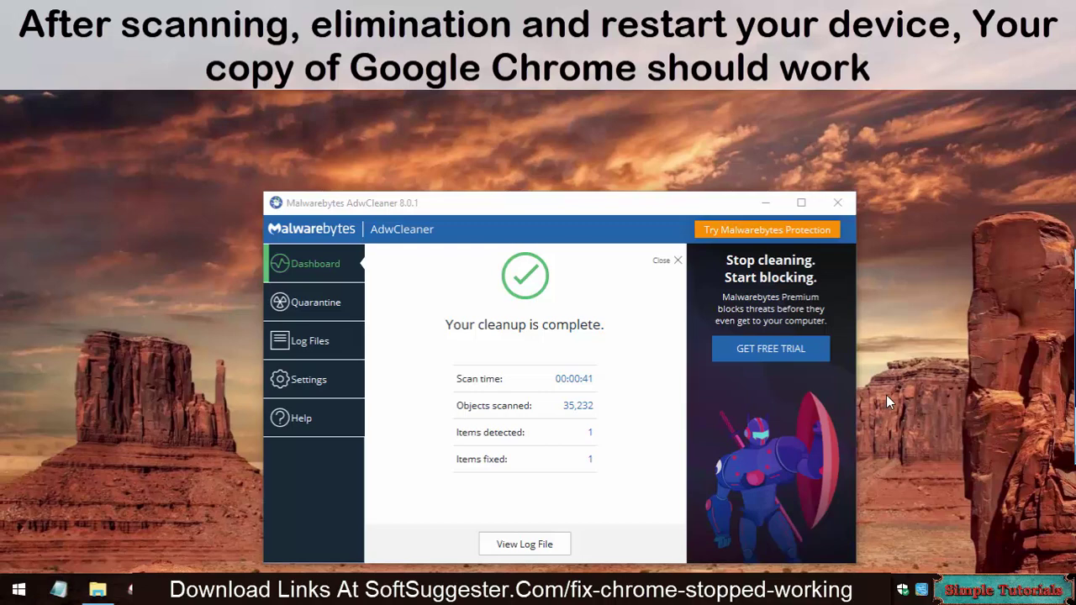
{"action": "left_click", "coordinate": [837, 202]}
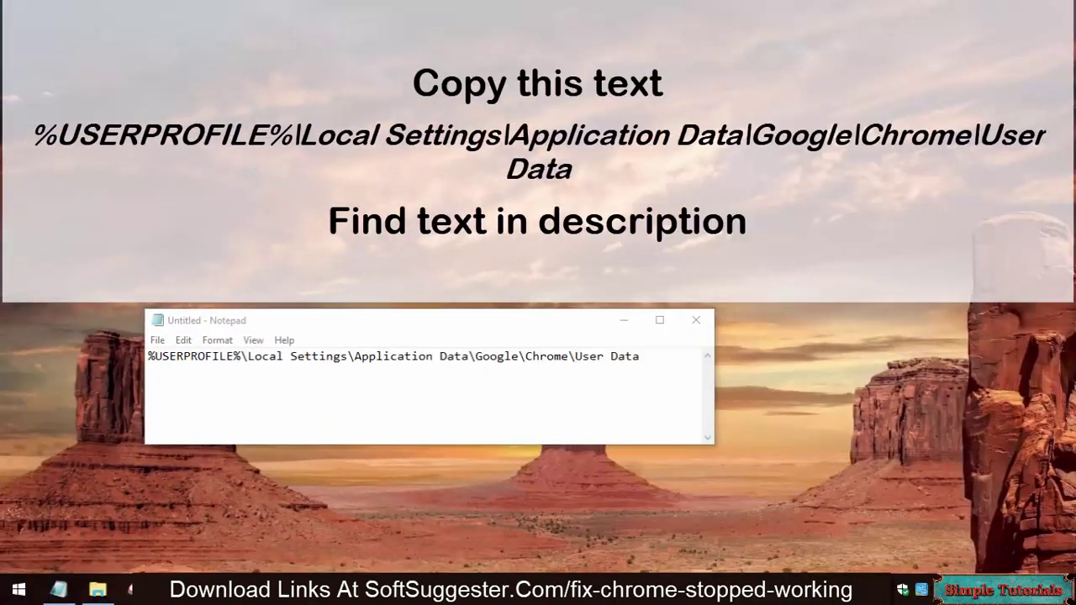
Copy the path %USERPROFILE%\Local Settings\Application Data\Google\Chrome\User Data from the Notepad document.
{"action": "left_click_drag", "start_coordinate": [598, 380], "coordinate": [148, 361]}
{"action": "key", "text": "ctrl+c"}
{"action": "right_click", "coordinate": [328, 392]}
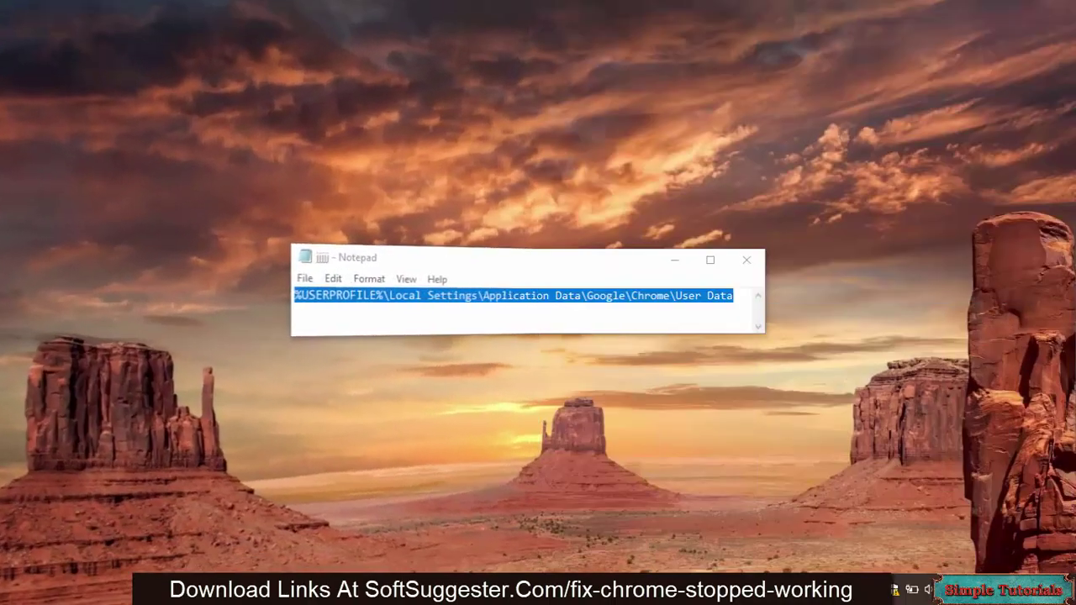
Search Windows for the copied Chrome User Data path and open the matching folder.
{"action": "key", "text": "super"}
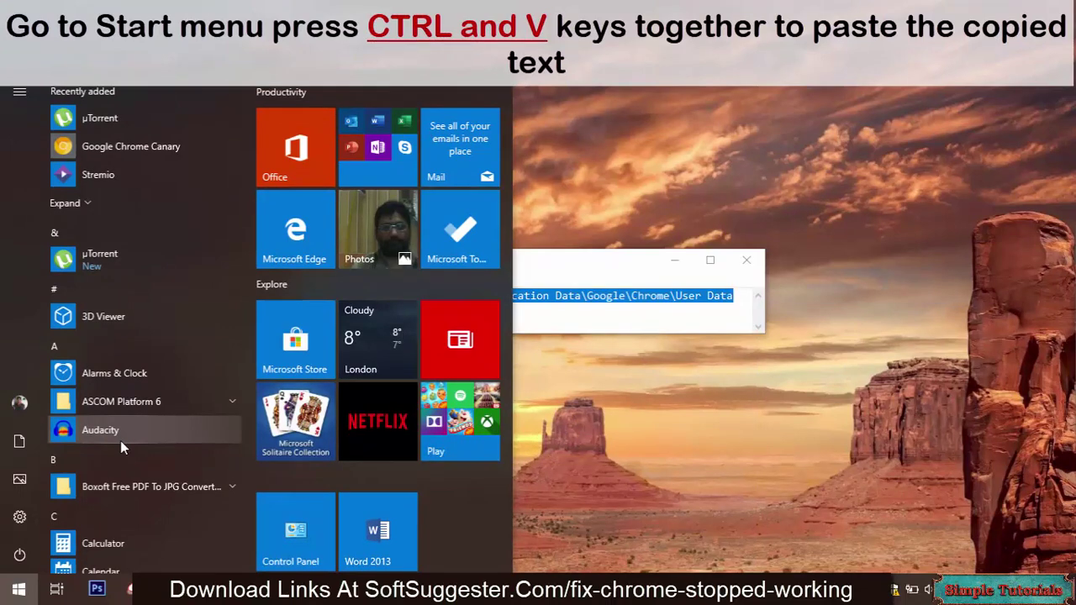
{"action": "key", "text": "ctrl+v"}
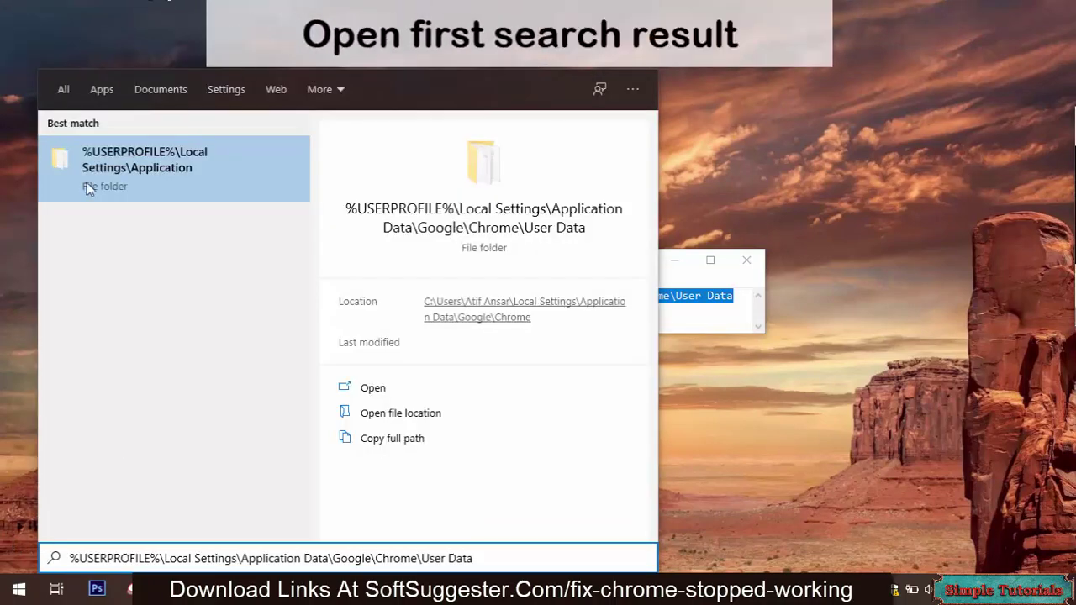
{"action": "left_click", "coordinate": [450, 210]}
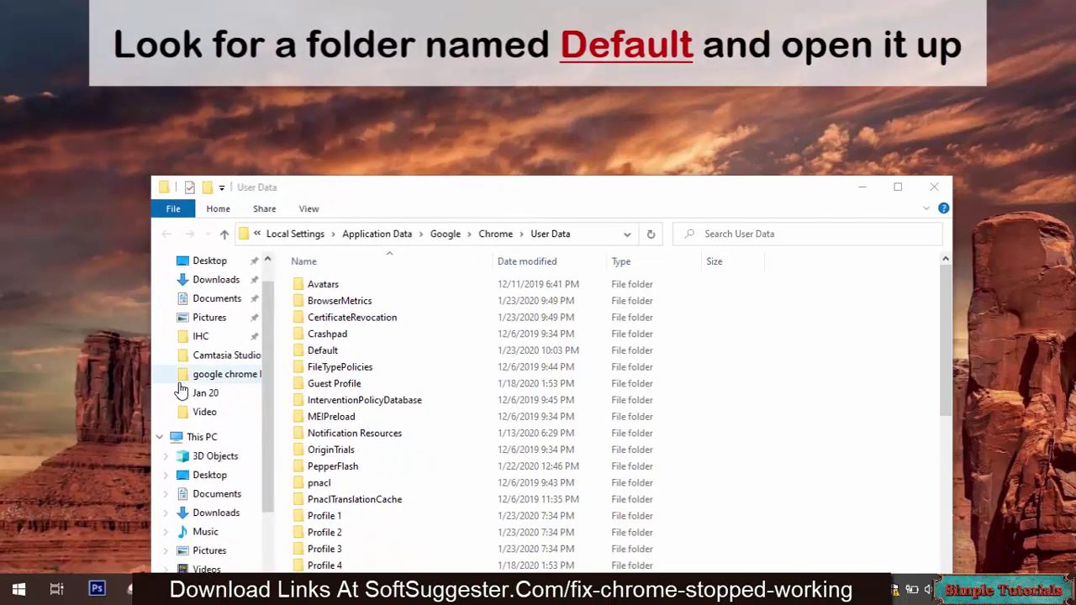
Open the Default folder inside User Data and delete the Preferences file.
{"action": "left_click", "coordinate": [336, 352]}
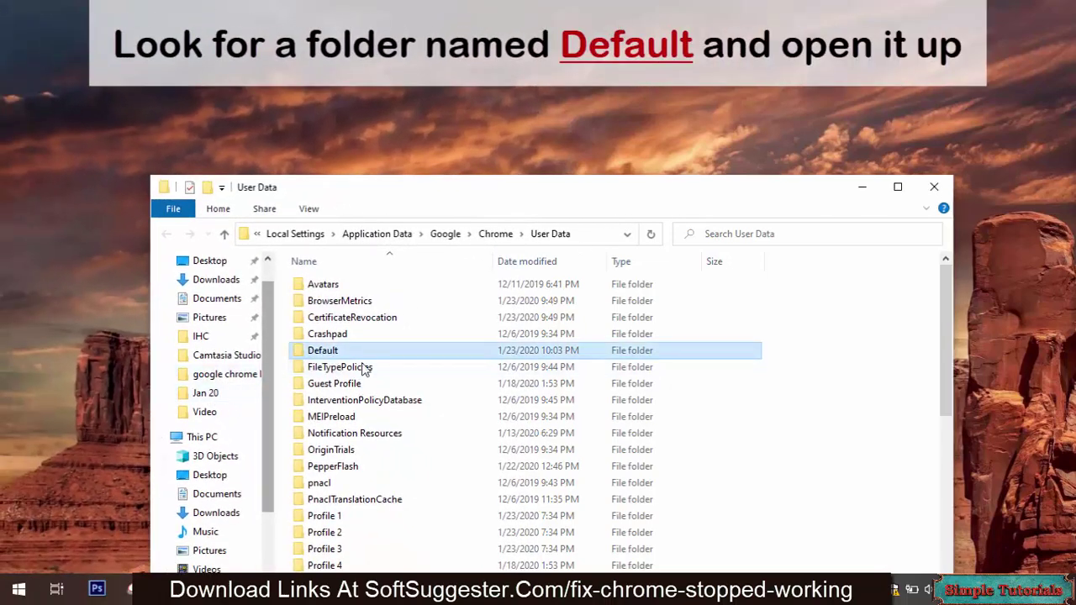
{"action": "double_click", "coordinate": [336, 351]}
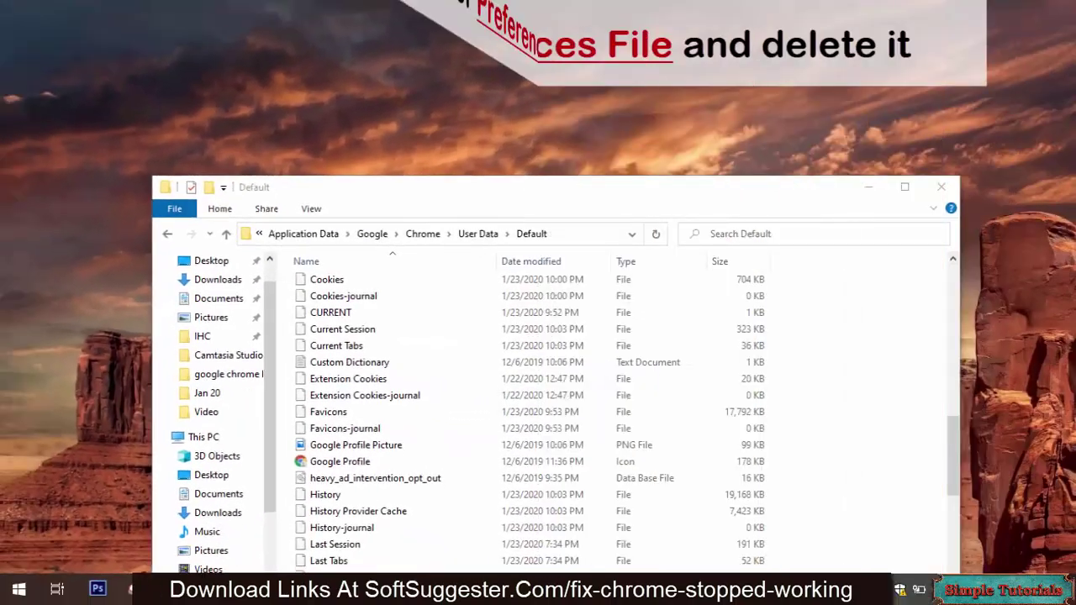
{"action": "scroll", "coordinate": [464, 403], "scroll_direction": "down", "scroll_amount": 8}
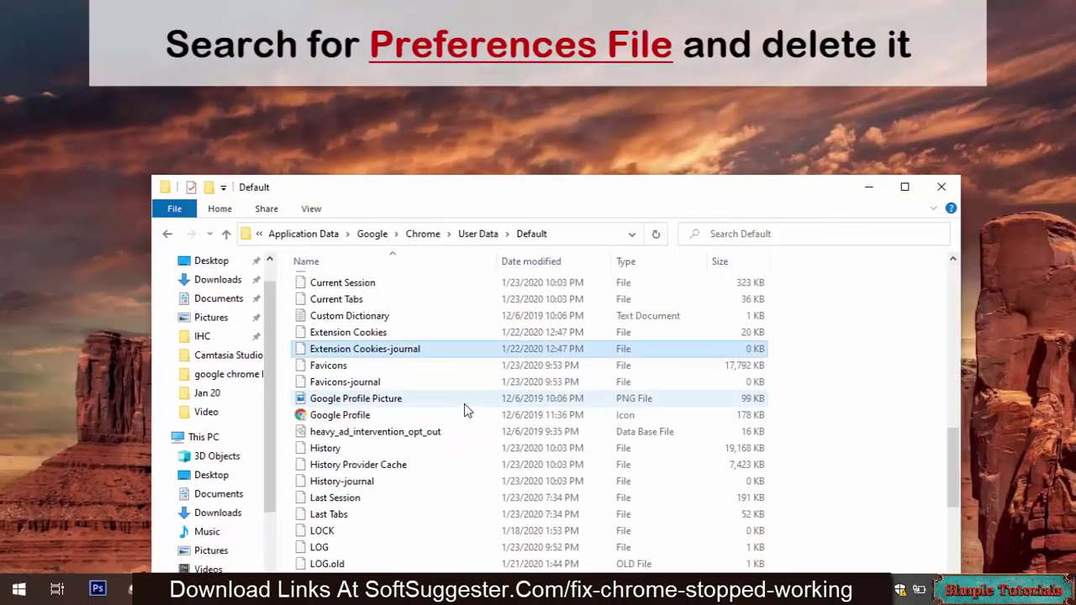
{"action": "left_click", "coordinate": [332, 335]}
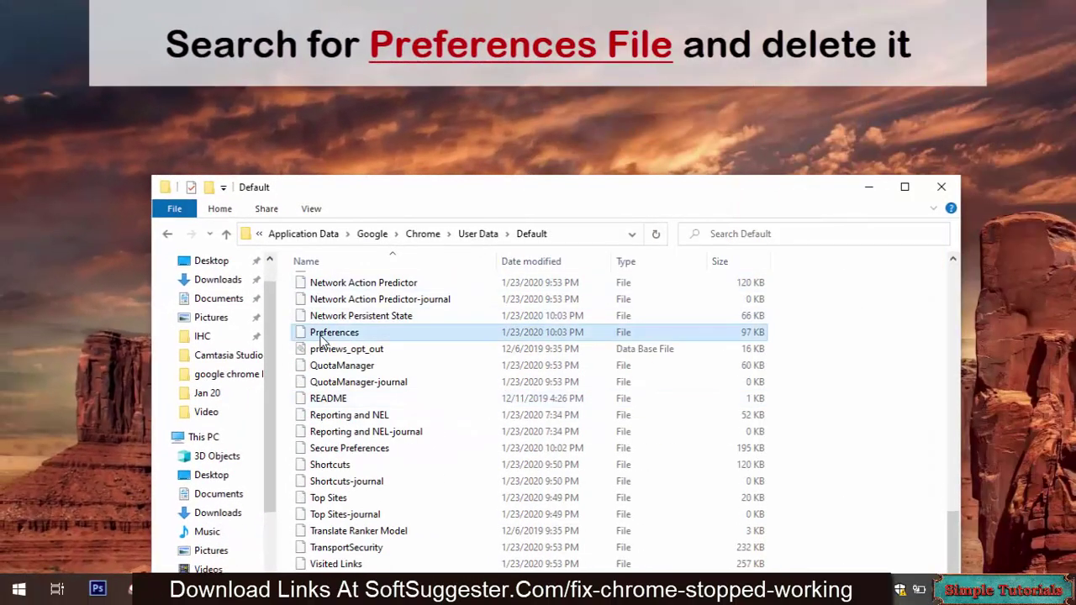
{"action": "right_click", "coordinate": [323, 338]}
{"action": "left_click", "coordinate": [380, 279]}
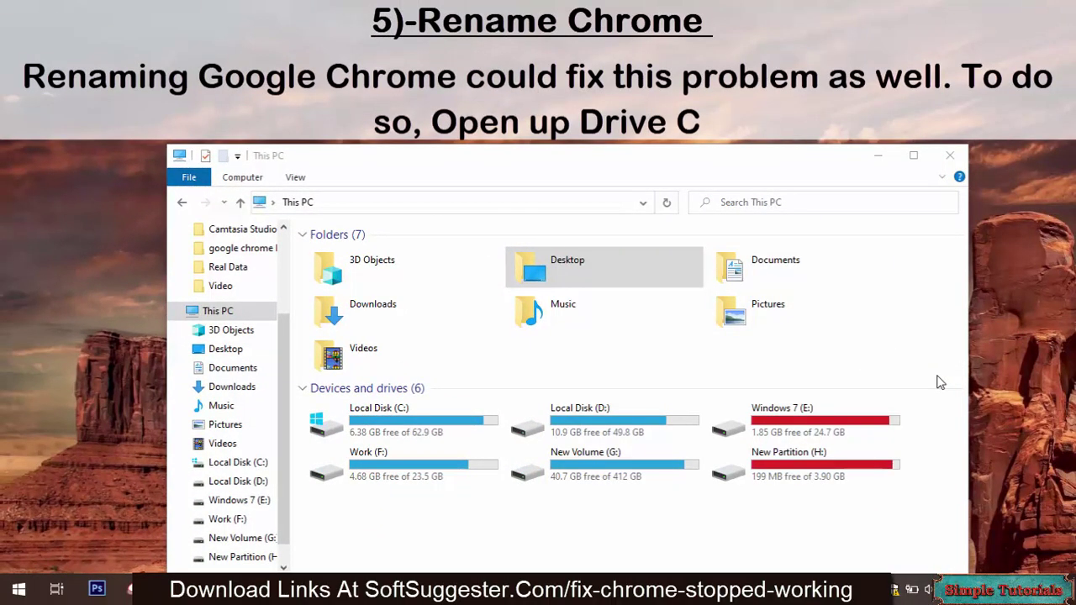
Go to the Application folder of Chrome at Local Disk (C:)\Program Files (x86)\Google\Chrome\Application in File Explorer.
{"action": "left_click", "coordinate": [375, 425]}
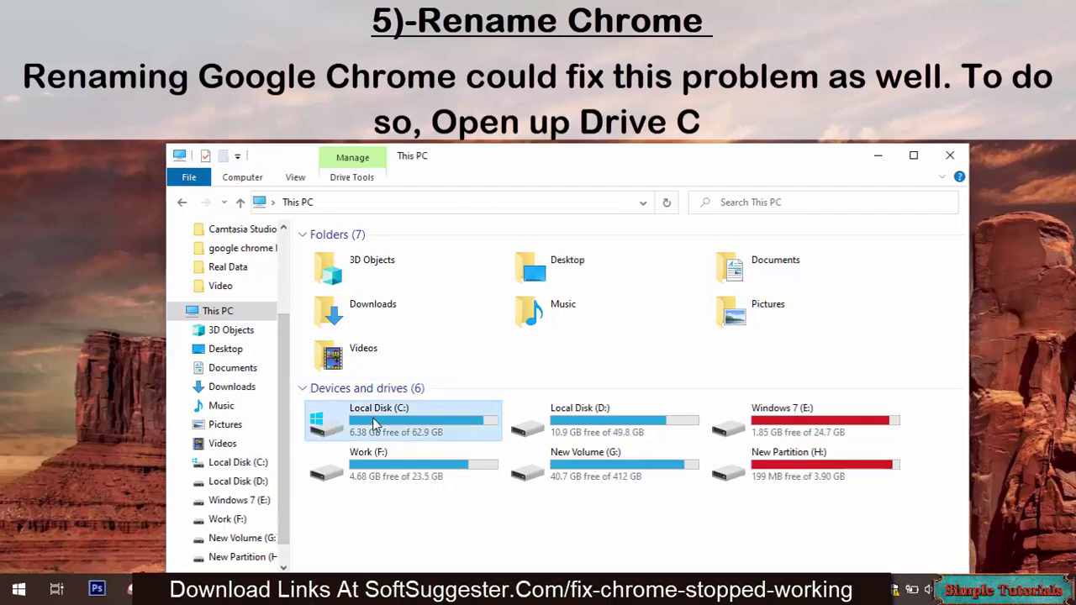
{"action": "double_click", "coordinate": [376, 425]}
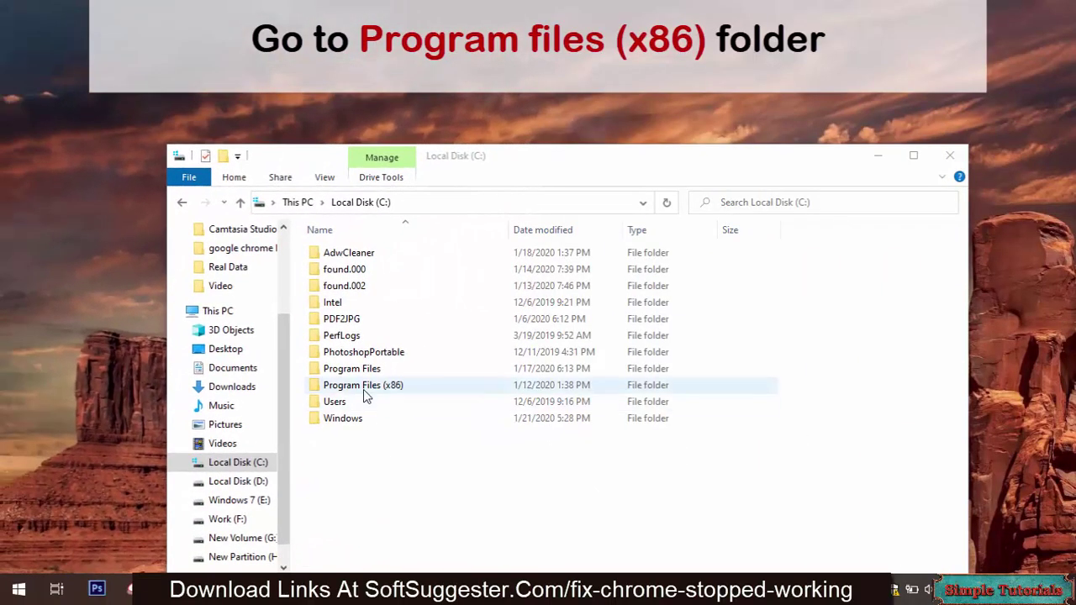
{"action": "left_click", "coordinate": [363, 387]}
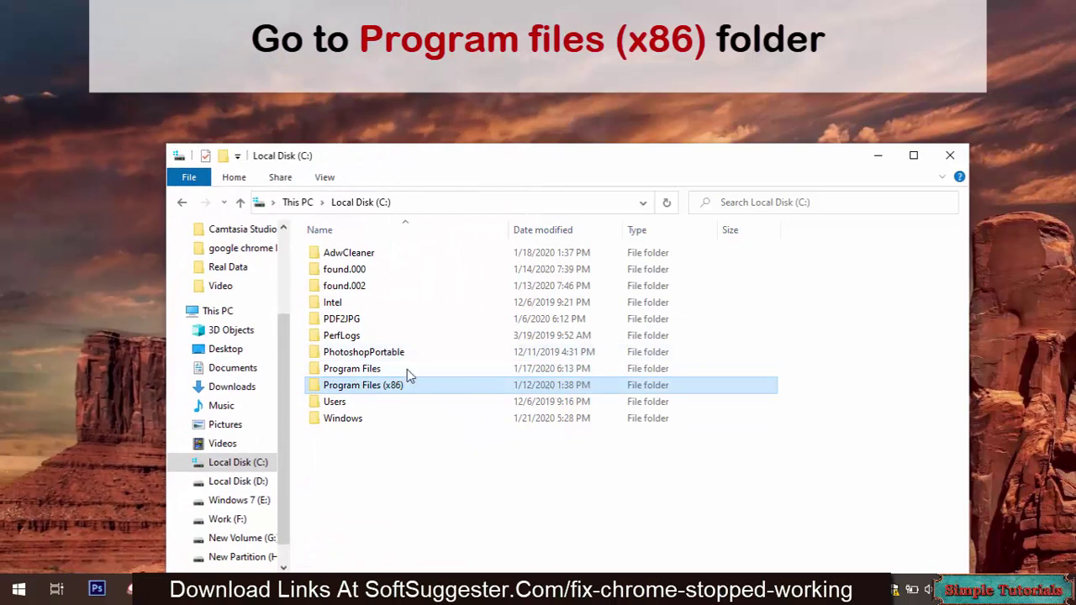
{"action": "double_click", "coordinate": [398, 386]}
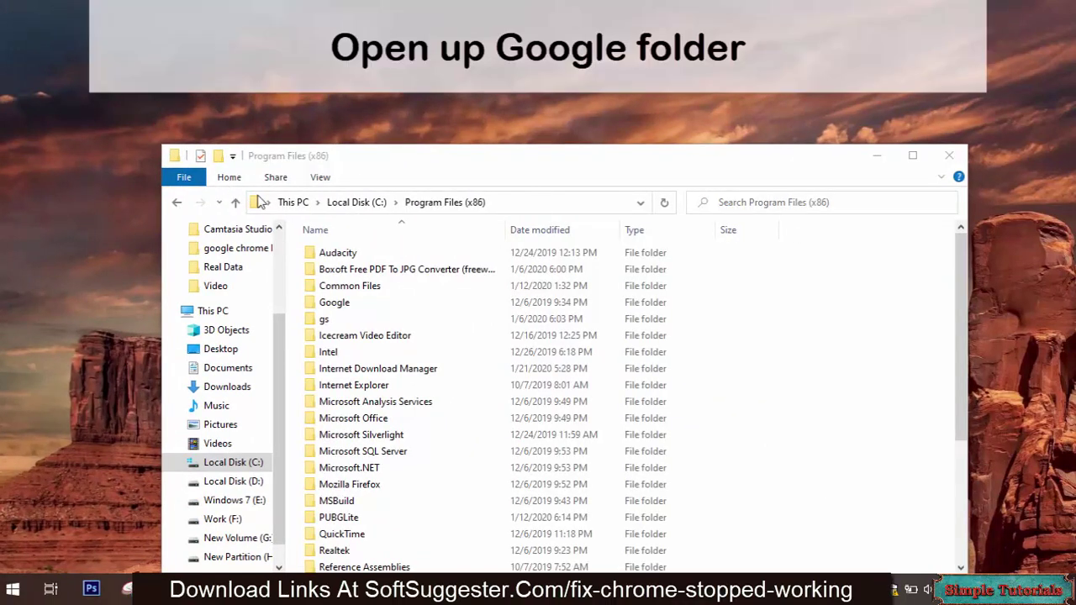
{"action": "left_click", "coordinate": [365, 304]}
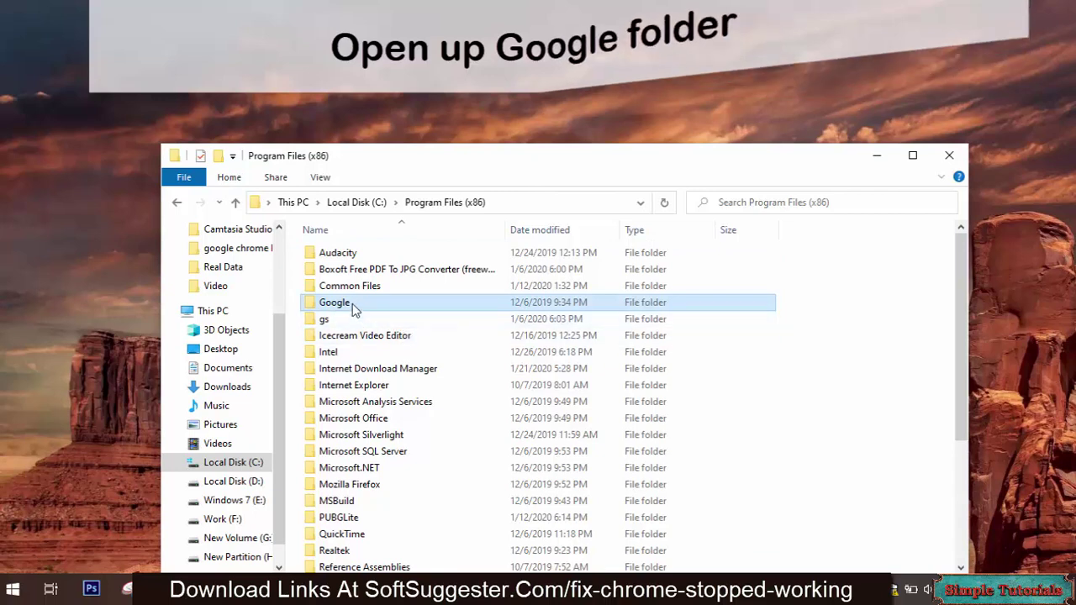
{"action": "double_click", "coordinate": [352, 303]}
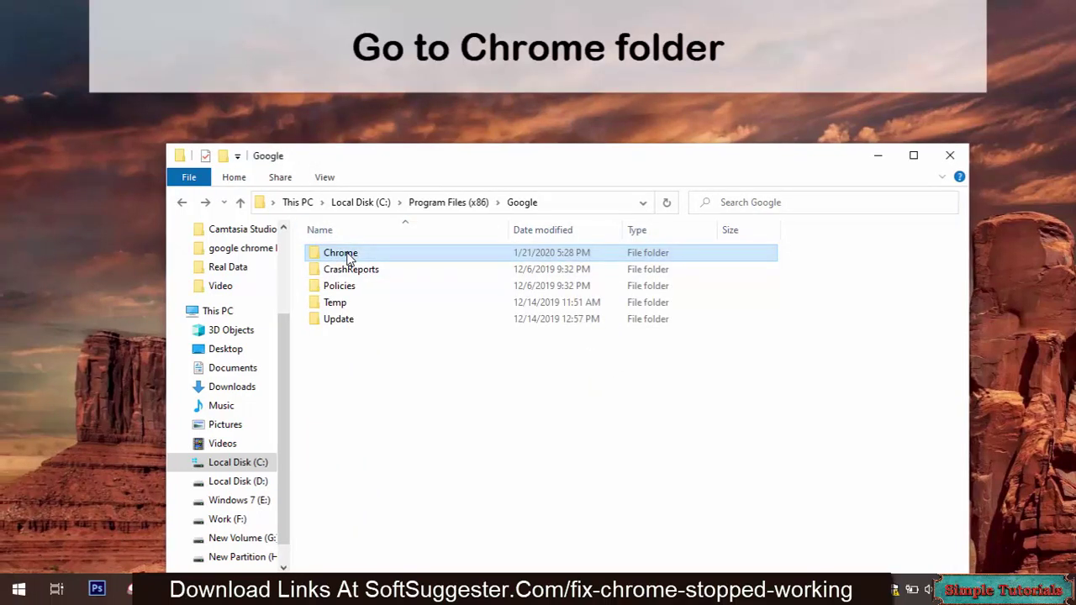
{"action": "double_click", "coordinate": [349, 261]}
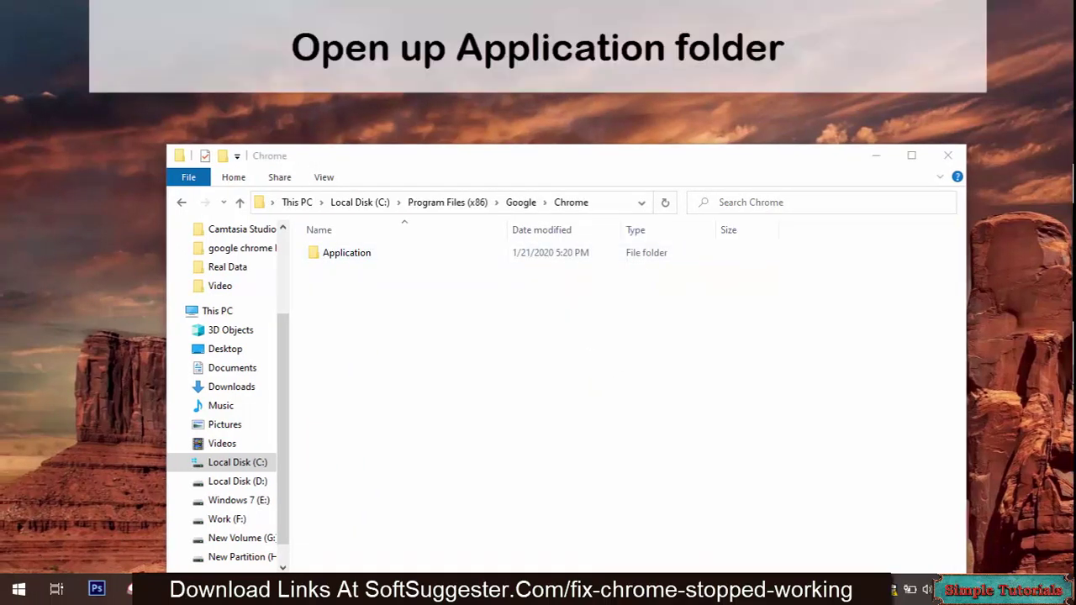
{"action": "double_click", "coordinate": [373, 261]}
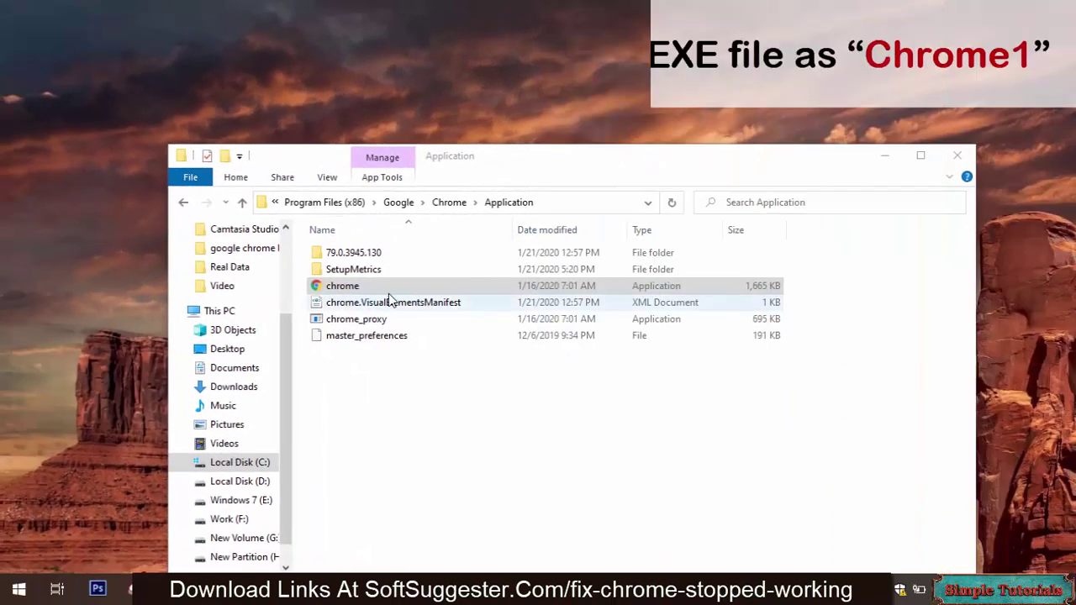
Rename the chrome application file in the Application folder to chrome1.
{"action": "right_click", "coordinate": [372, 289]}
{"action": "left_click", "coordinate": [444, 539]}
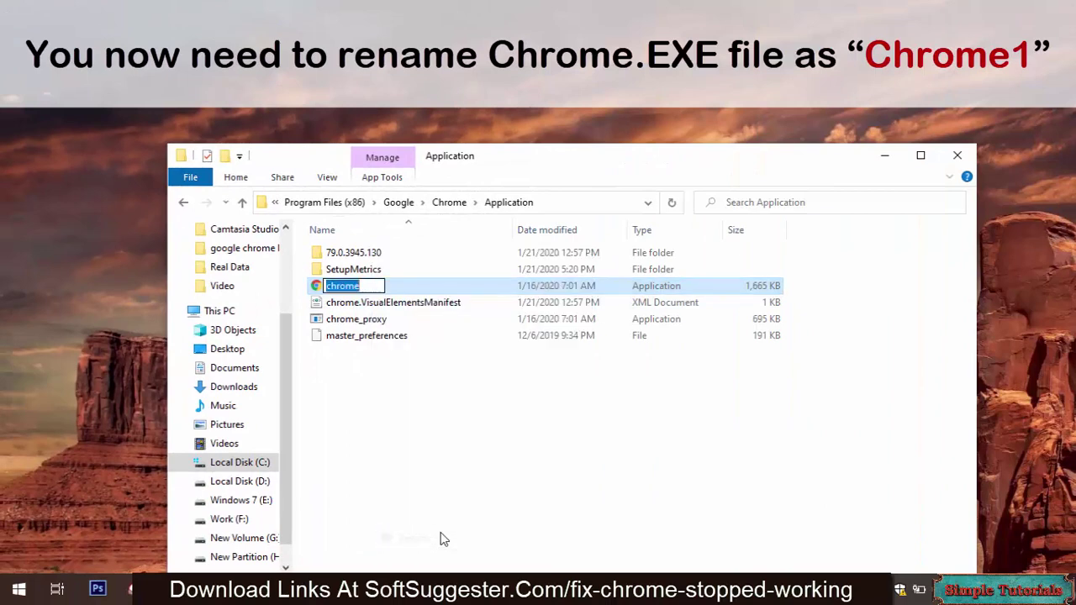
{"action": "type", "text": "chrome1"}
{"action": "key", "text": "Return"}
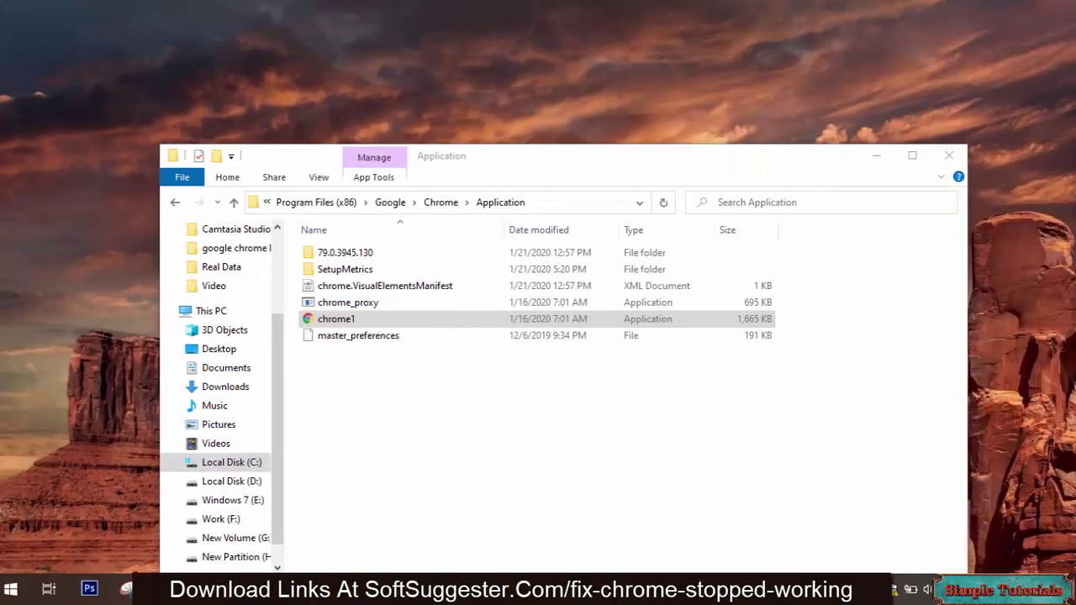
Send the chrome1 application to the desktop as a shortcut.
{"action": "right_click", "coordinate": [345, 322]}
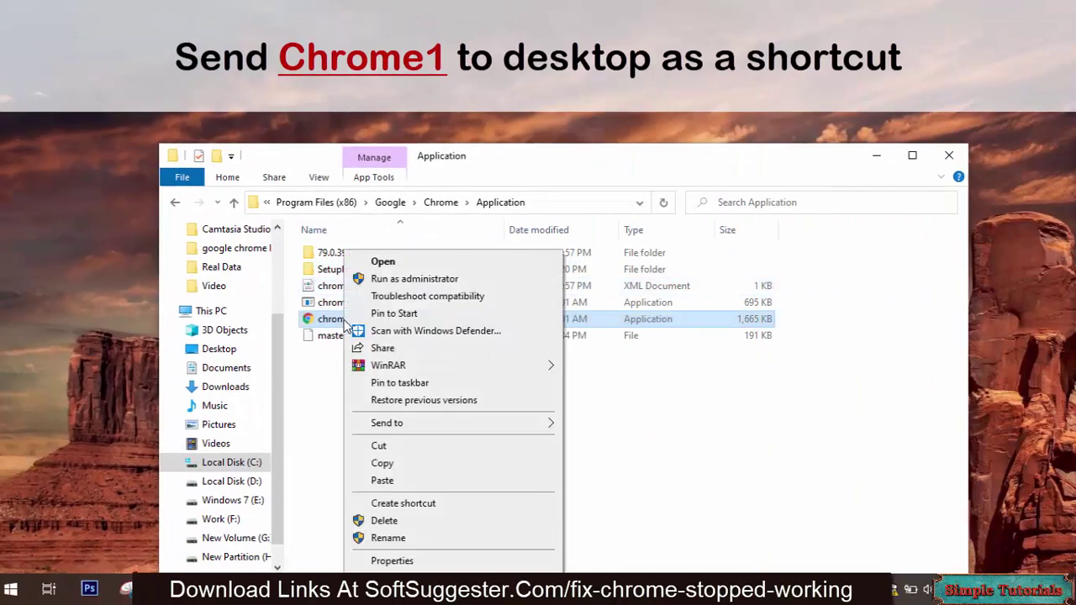
{"action": "mouse_move", "coordinate": [447, 423]}
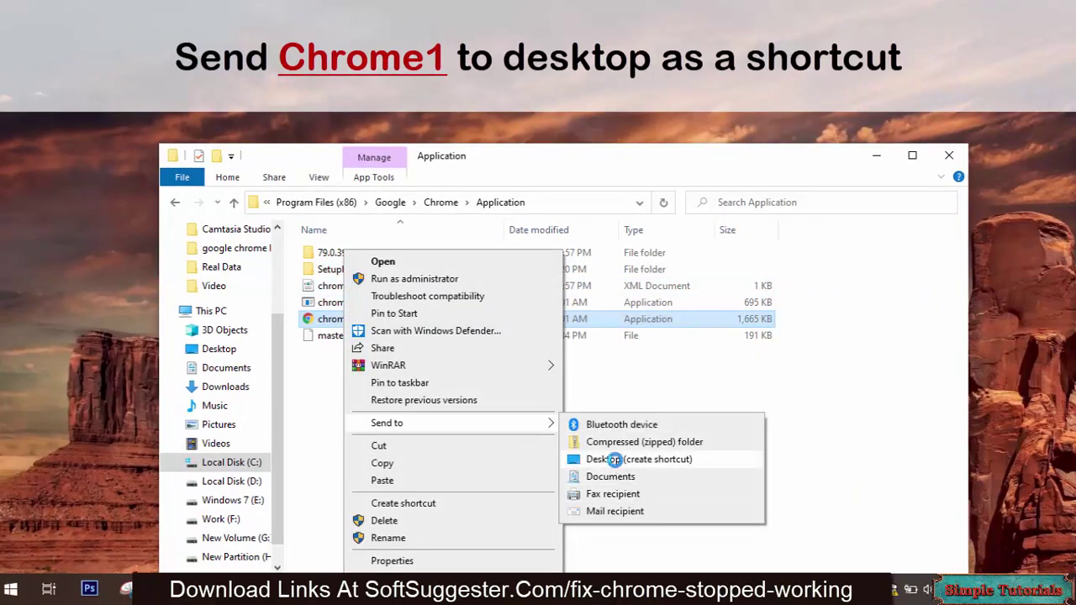
{"action": "left_click", "coordinate": [614, 460]}
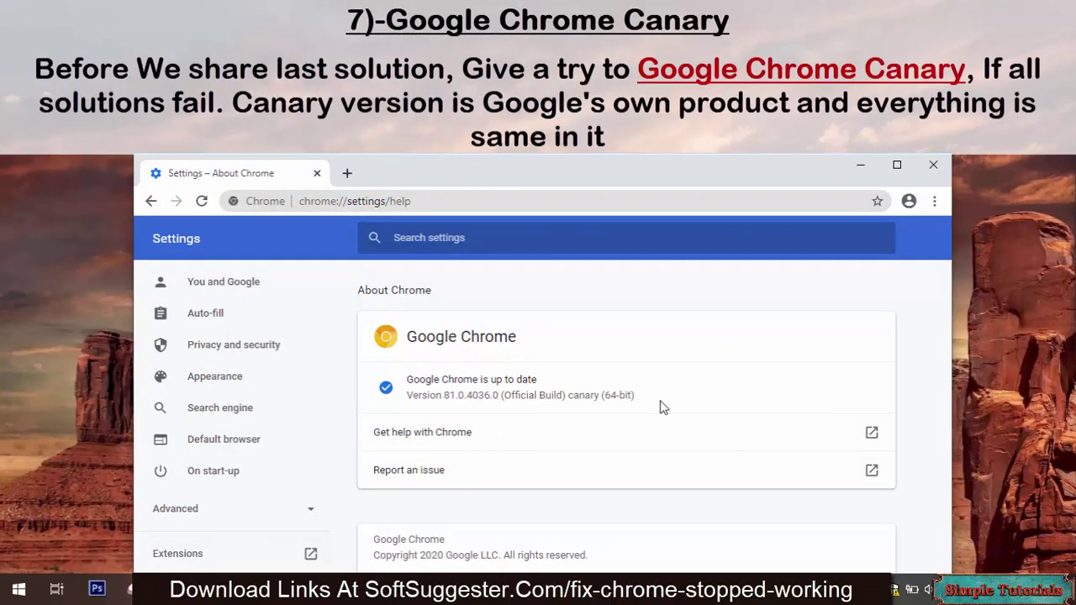
Look over the About page of Google Chrome Canary, try a new tab and close the browser.
{"action": "left_click_drag", "start_coordinate": [408, 346], "coordinate": [540, 366]}
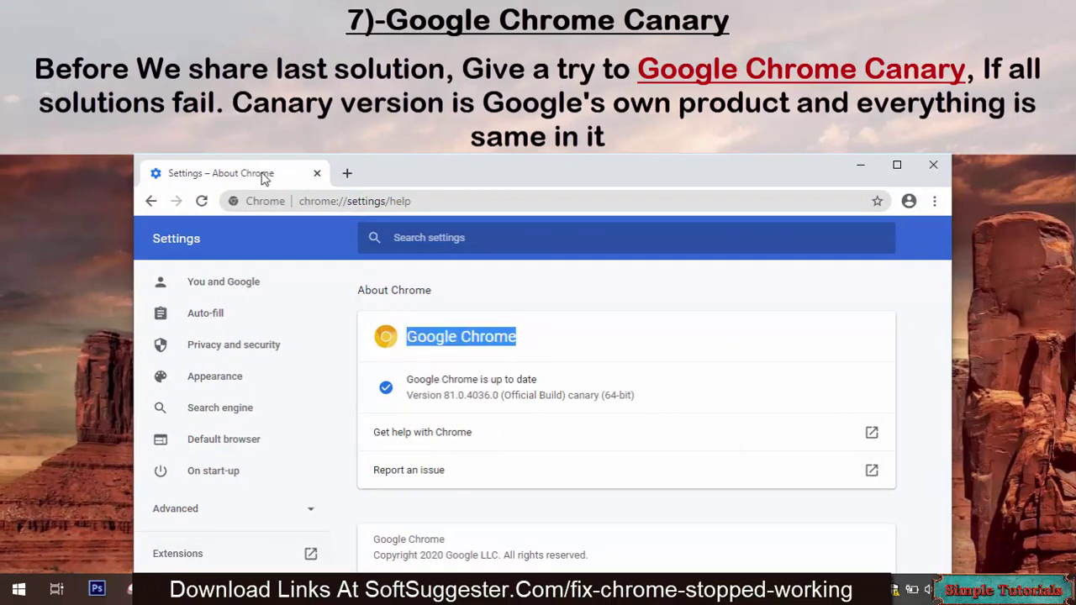
{"action": "left_click", "coordinate": [346, 172]}
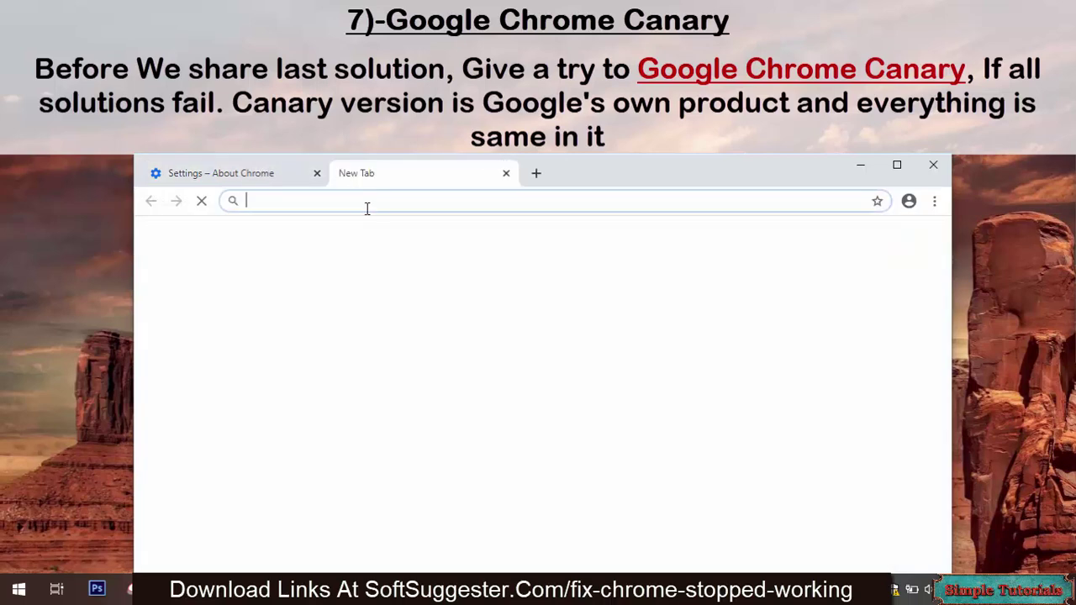
{"action": "left_click", "coordinate": [933, 165]}
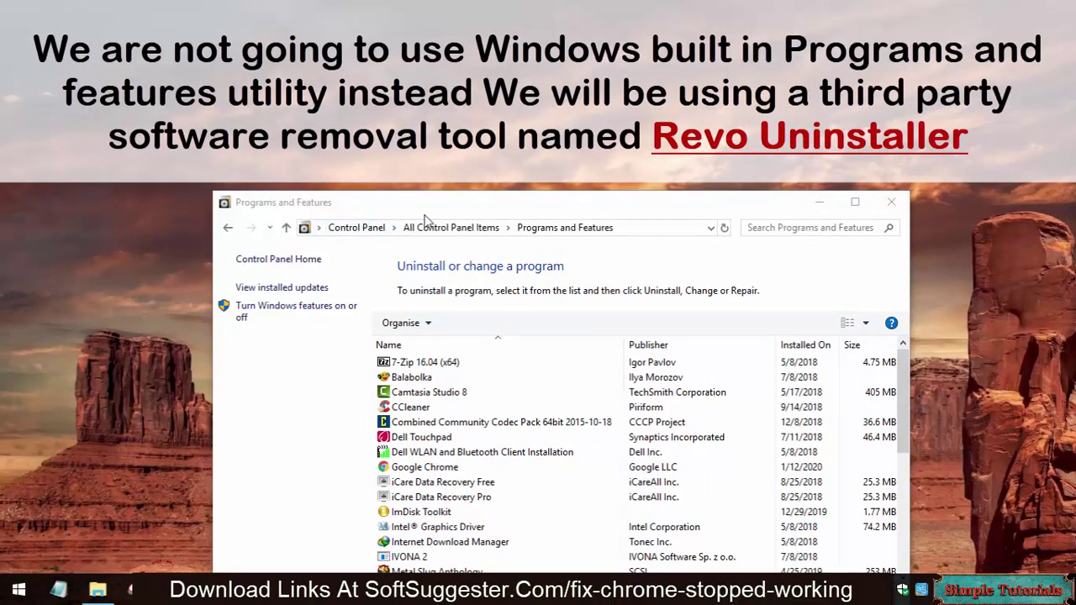
Close Programs and Features and uninstall Google Chrome with Revo Uninstaller, including its browsing data.
{"action": "left_click", "coordinate": [887, 203]}
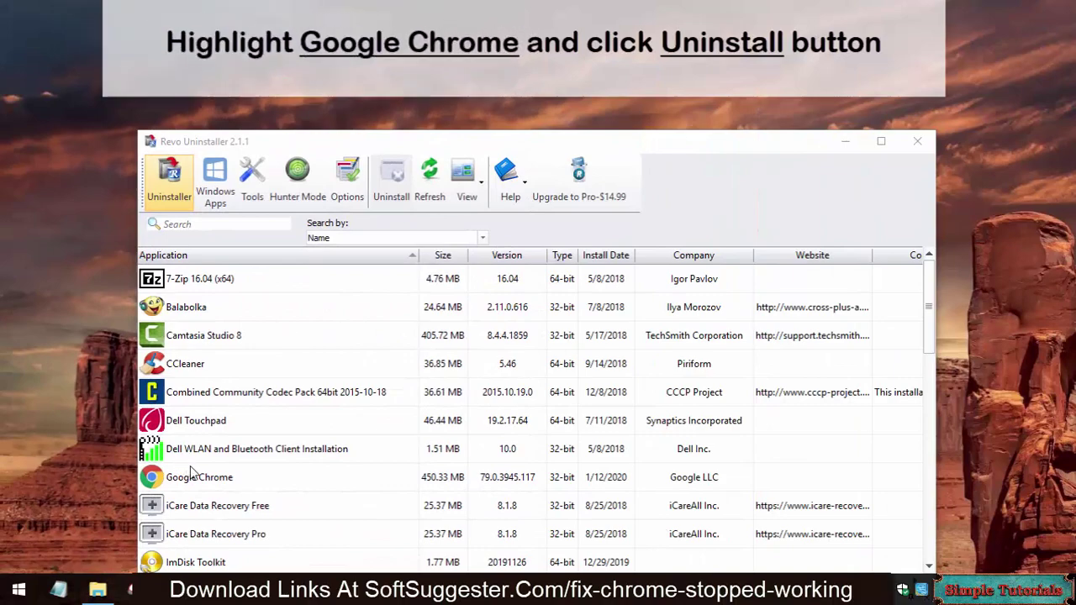
{"action": "left_click", "coordinate": [258, 478]}
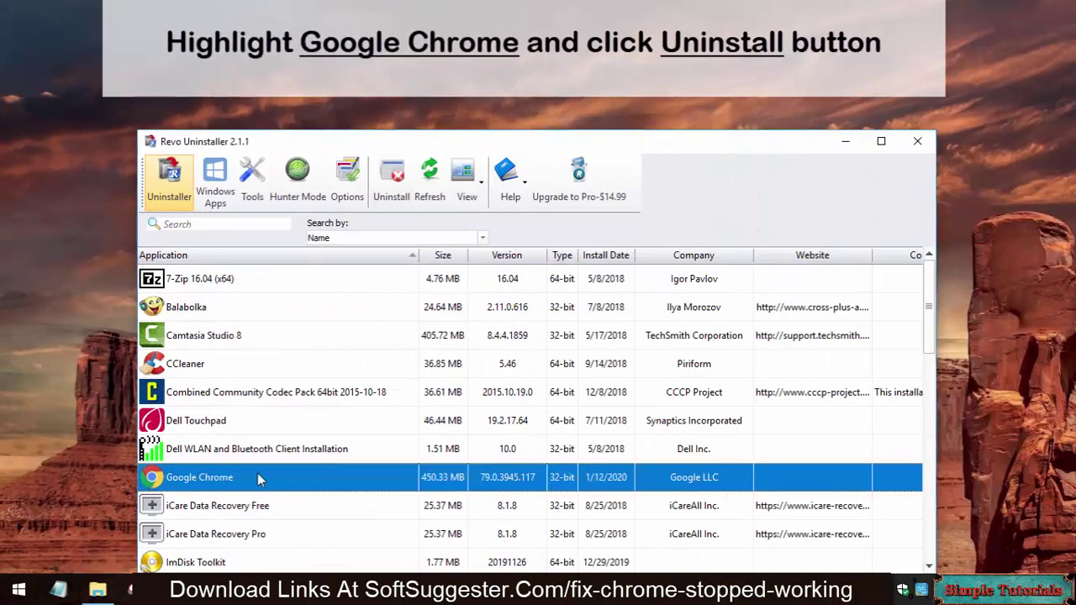
{"action": "left_click", "coordinate": [392, 178]}
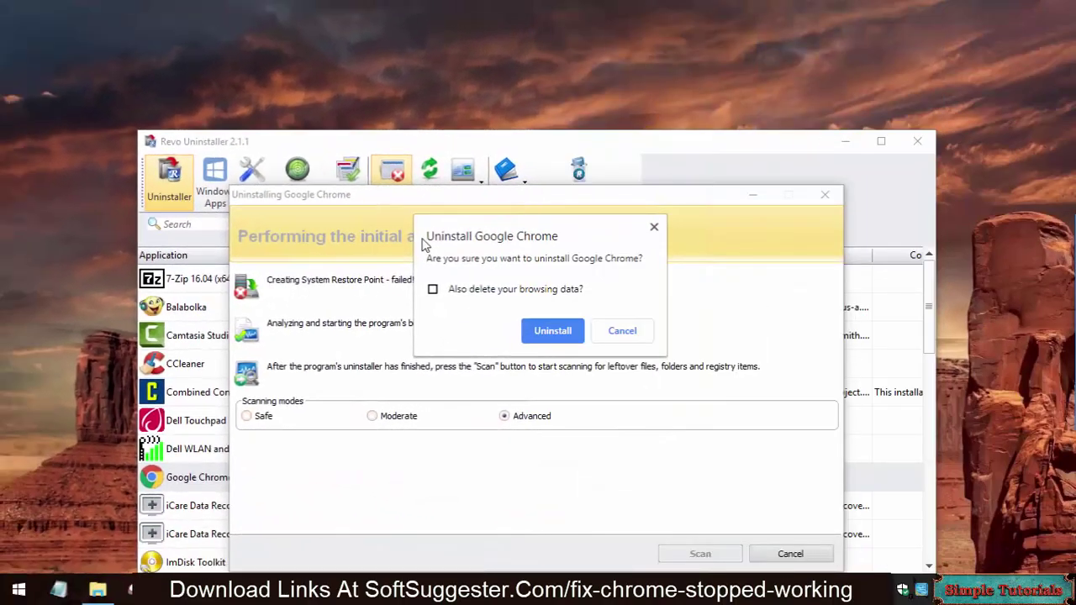
{"action": "left_click", "coordinate": [476, 294]}
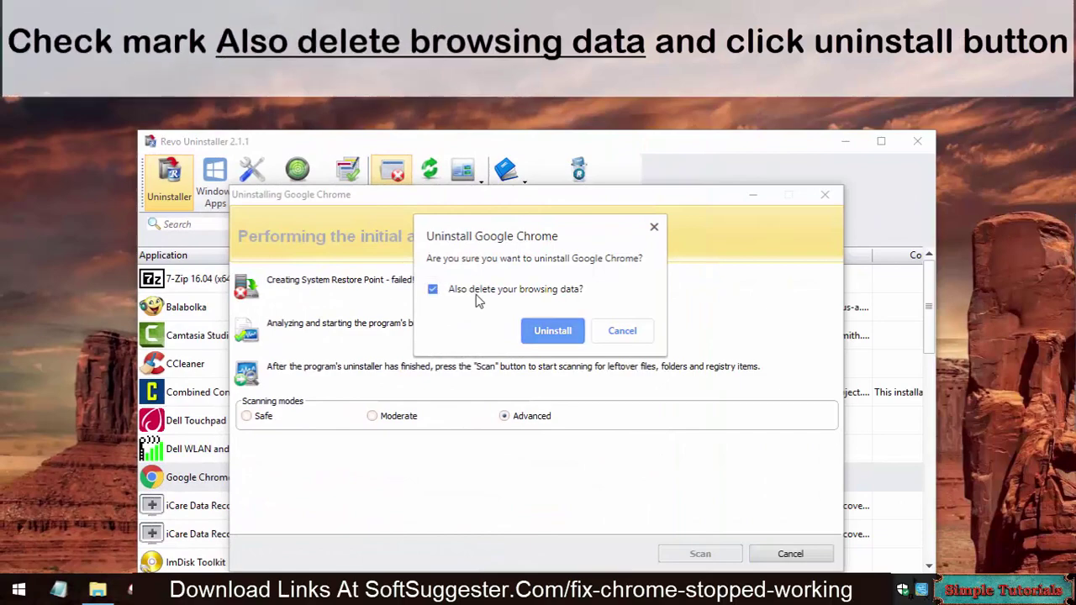
{"action": "left_click", "coordinate": [552, 331]}
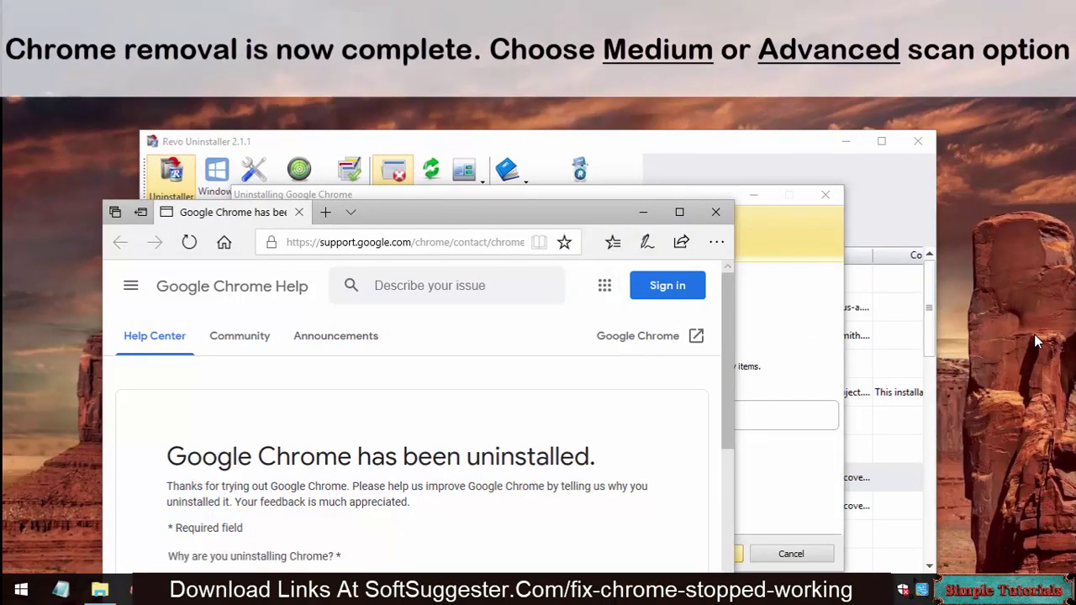
{"action": "key", "text": "alt+F4"}
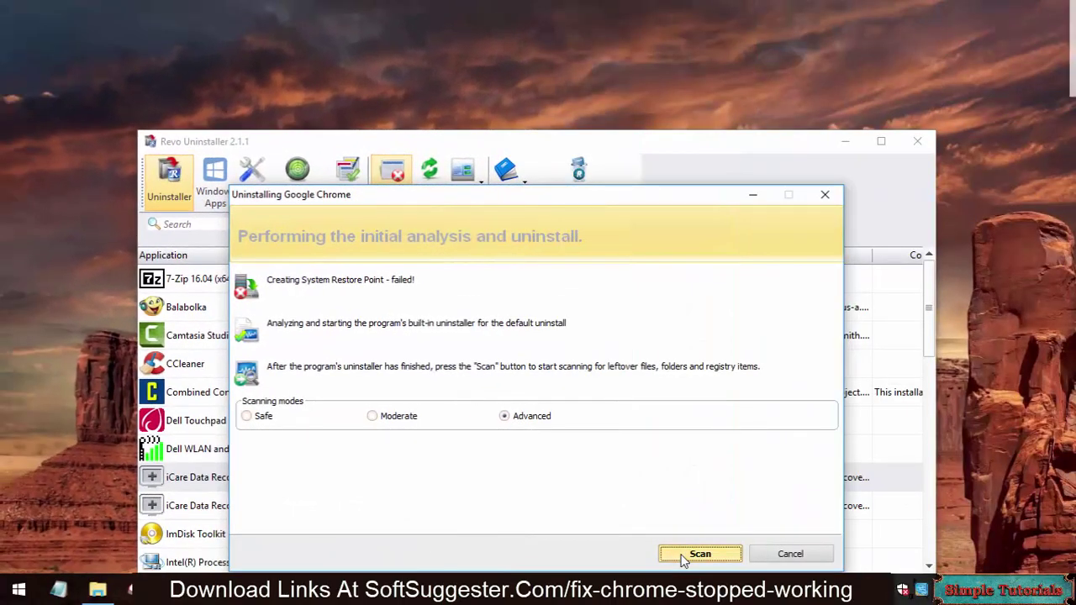
Scan for Chrome leftovers in Advanced mode and delete all the leftover registry items.
{"action": "left_click", "coordinate": [694, 559]}
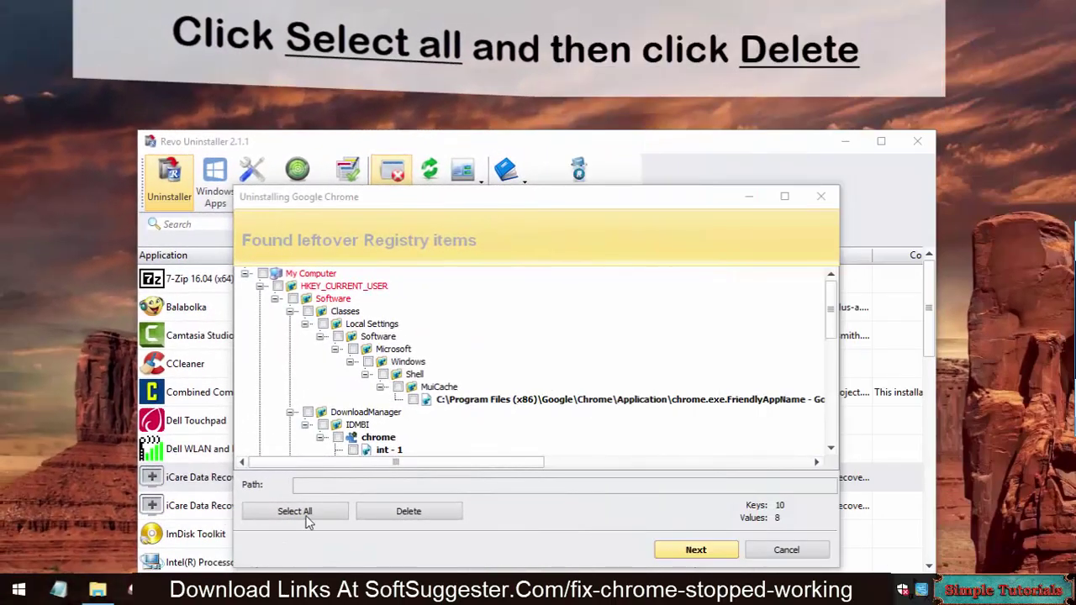
{"action": "left_click", "coordinate": [305, 513]}
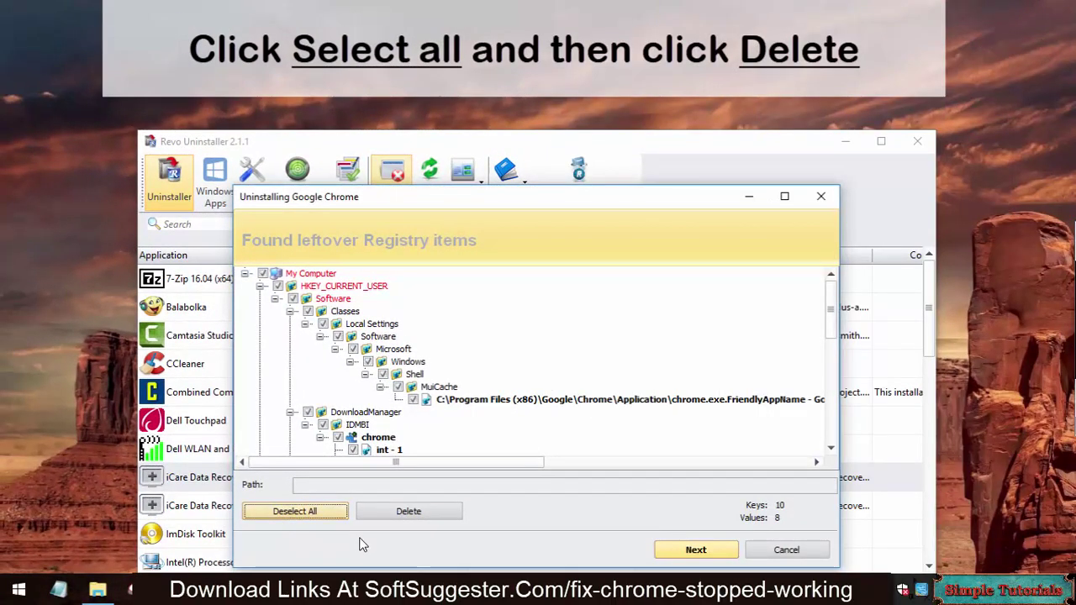
{"action": "left_click", "coordinate": [395, 513]}
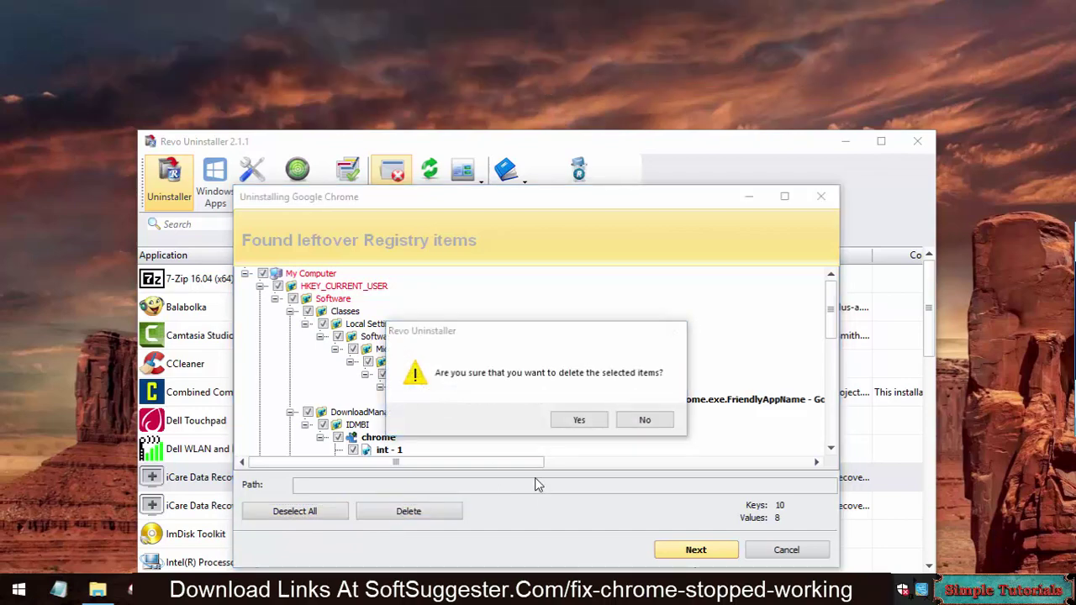
{"action": "left_click", "coordinate": [574, 421]}
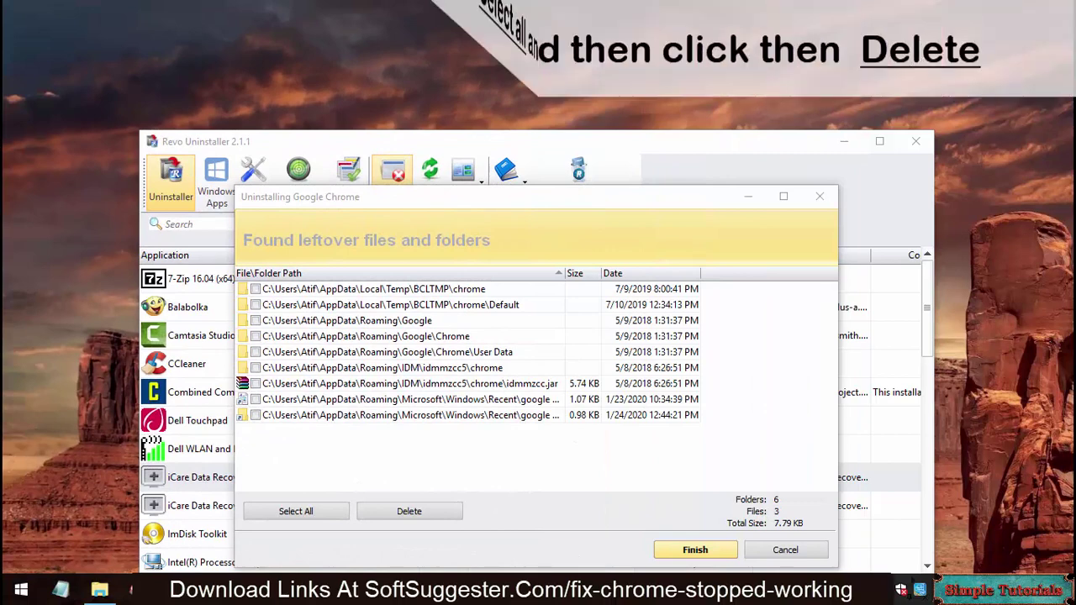
Select all the leftover Chrome files and folders and delete them.
{"action": "left_click", "coordinate": [290, 512]}
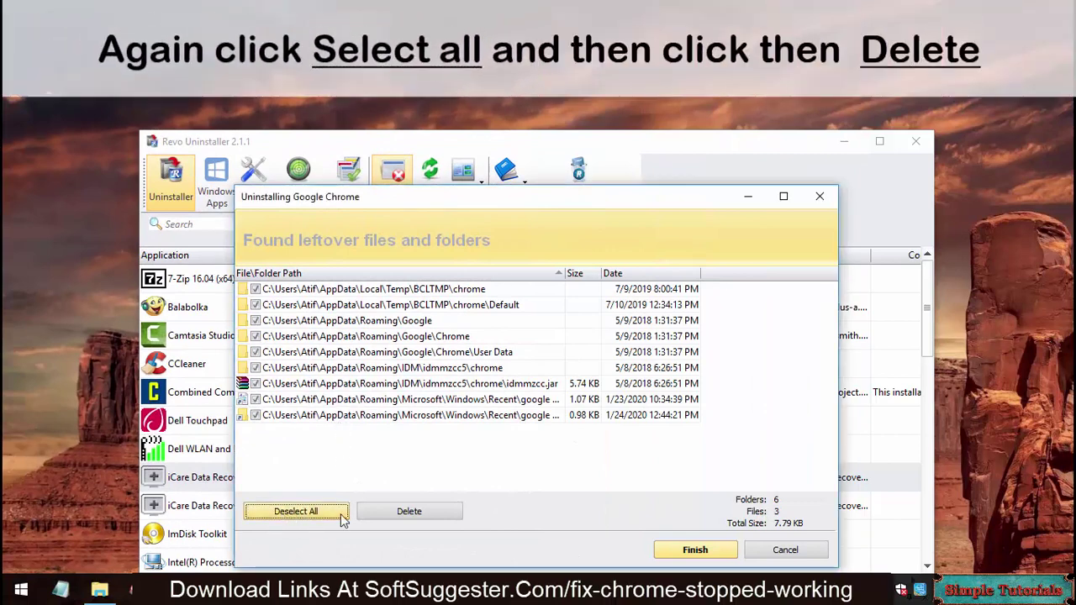
{"action": "left_click", "coordinate": [409, 513]}
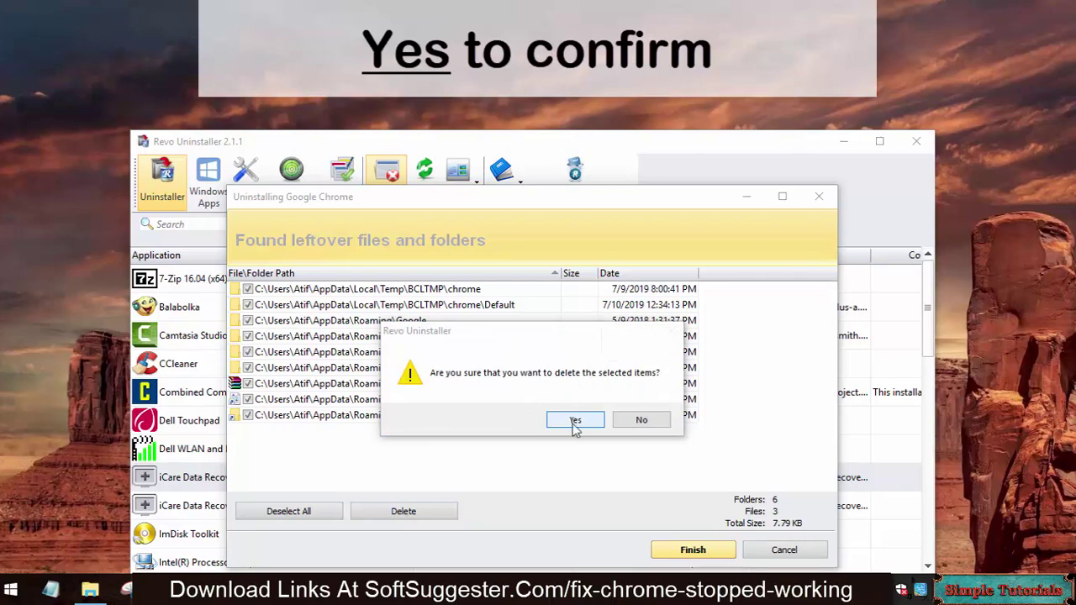
{"action": "left_click", "coordinate": [575, 421]}
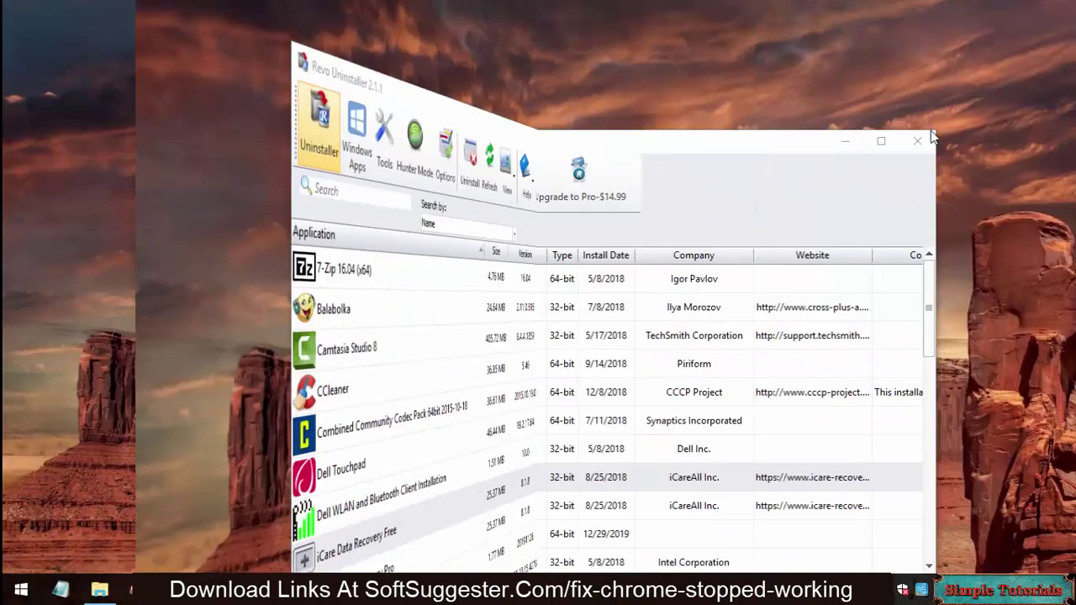